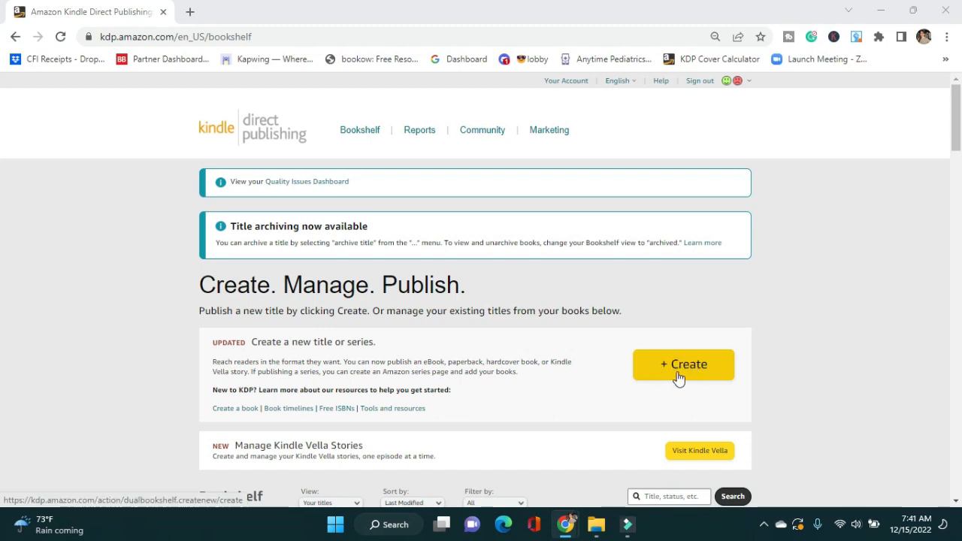
# Create a new Kindle eBook title from the bookshelf
pyautogui.click(688, 375)
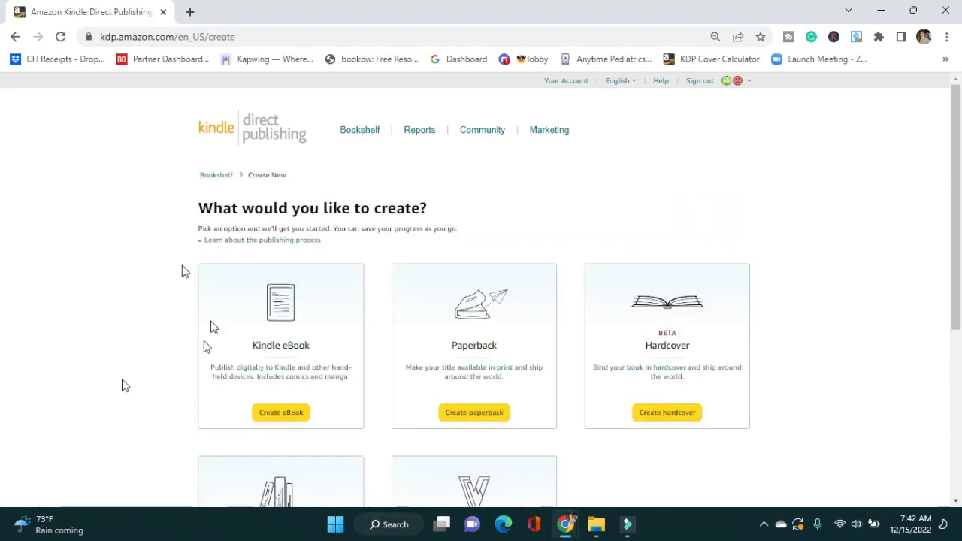
pyautogui.click(277, 414)
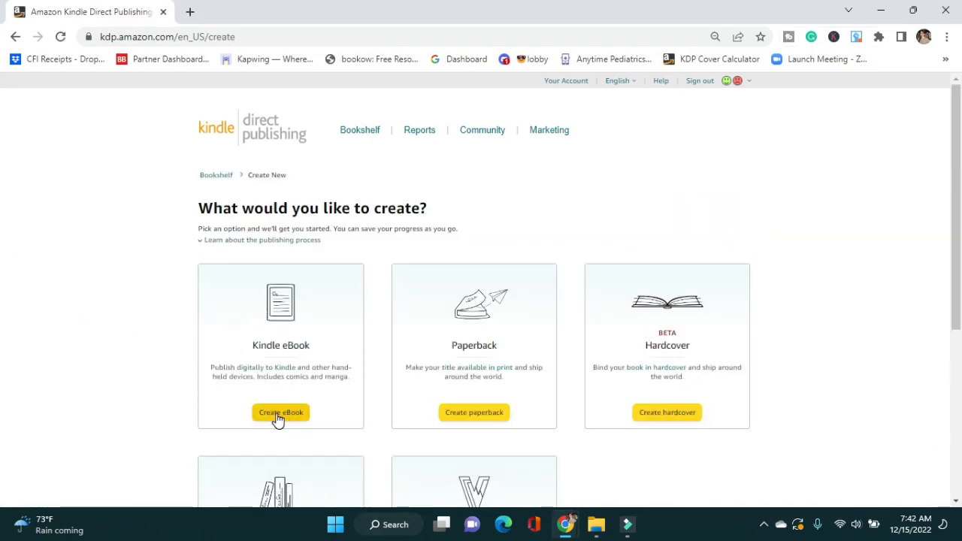
pyautogui.click(277, 414)
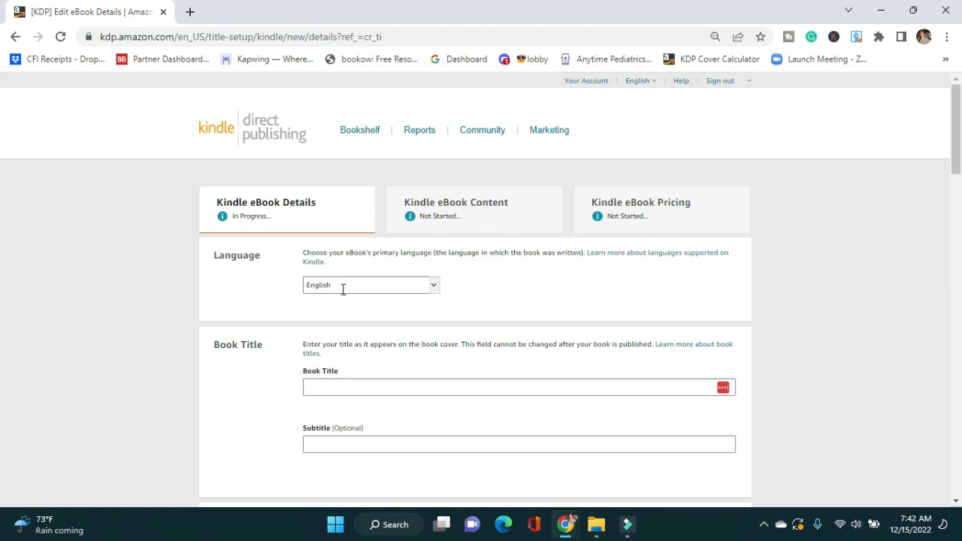
# Keep English as the language and enter the title "Author Your Ambition" with subtitle "The Complete Self-Publishing Workbook for First-Time Authors"
pyautogui.click(434, 285)
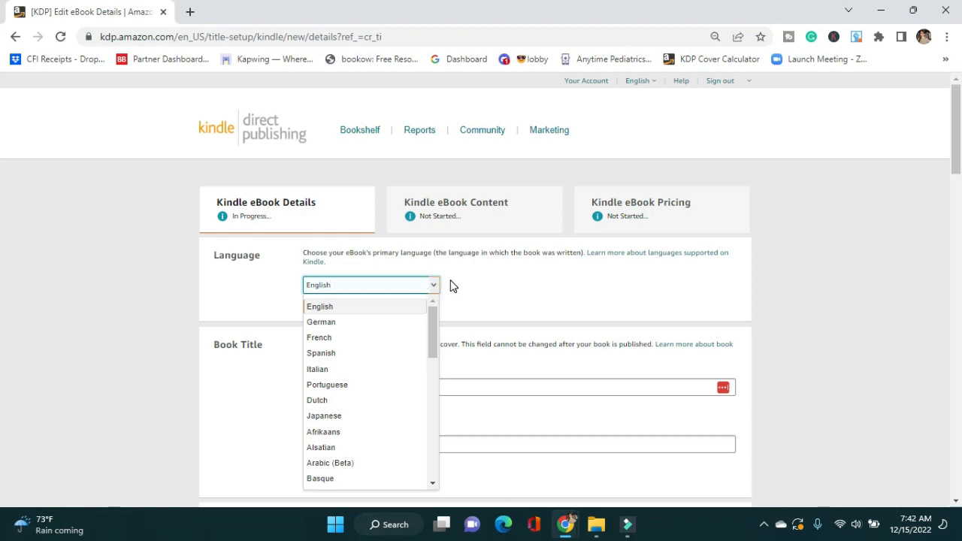
pyautogui.click(452, 284)
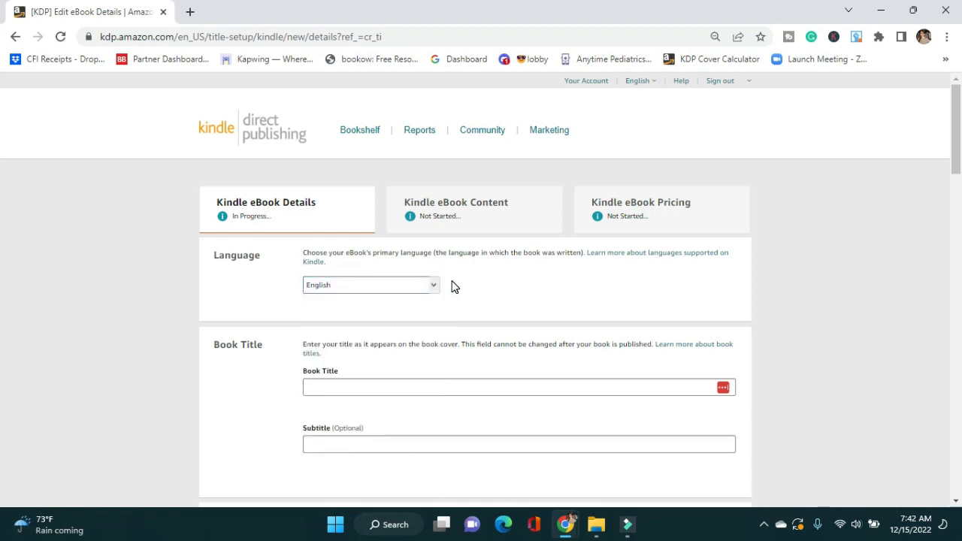
pyautogui.scroll(-1, 452, 285)
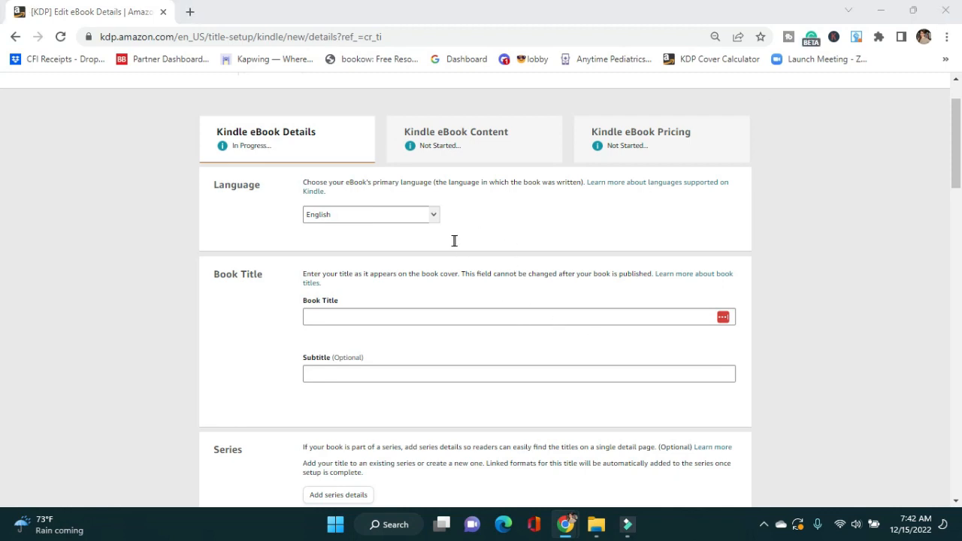
pyautogui.click(856, 384)
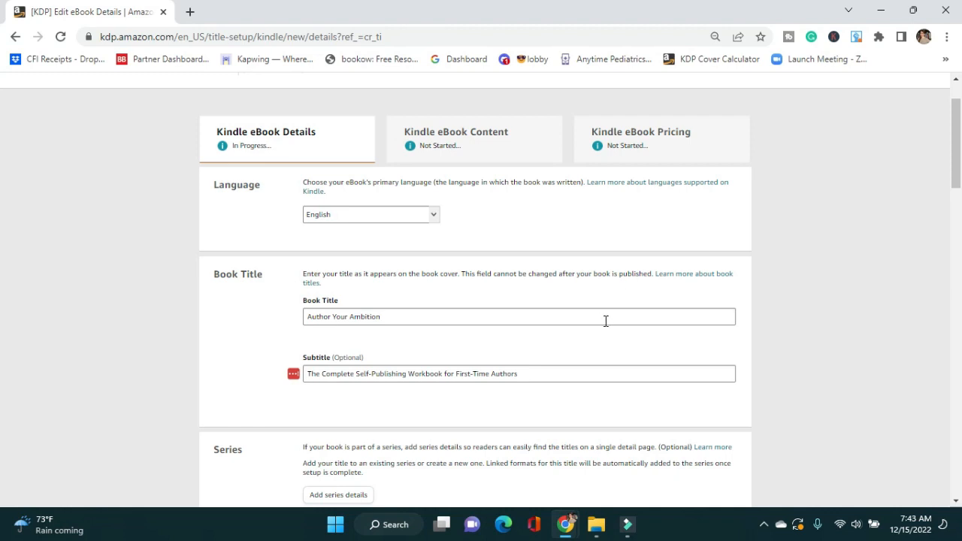
# Start adding series details and select the existing series "author your ambition" for this title
pyautogui.scroll(-2, 607, 325)
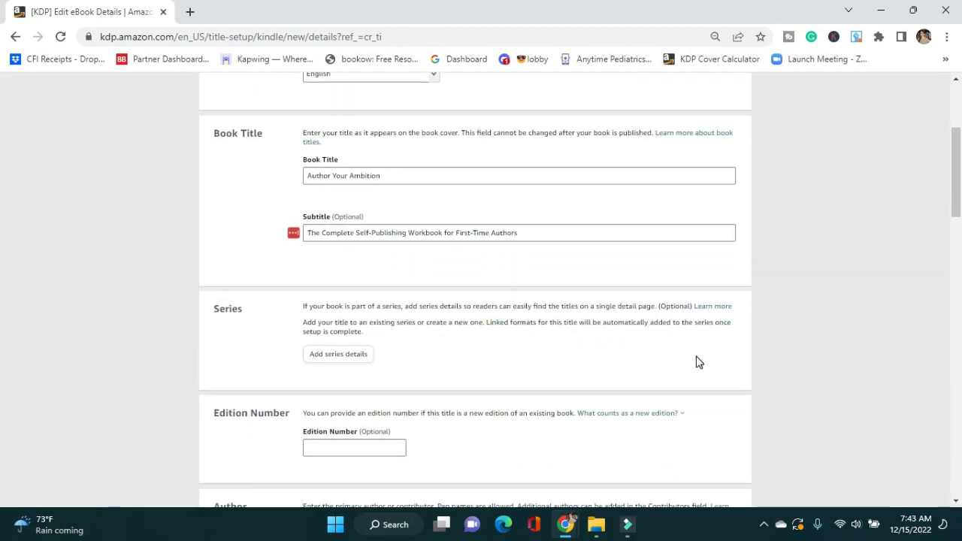
pyautogui.click(334, 356)
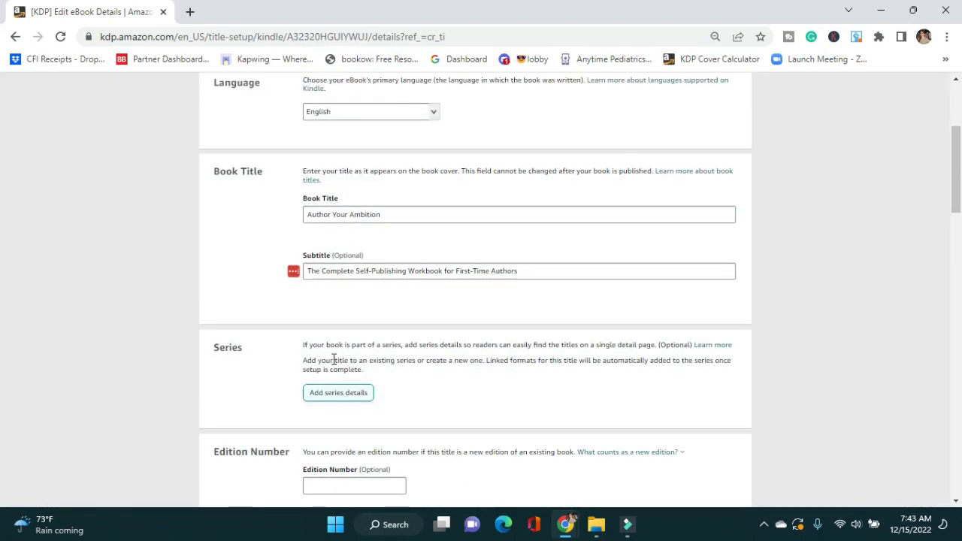
pyautogui.click(331, 392)
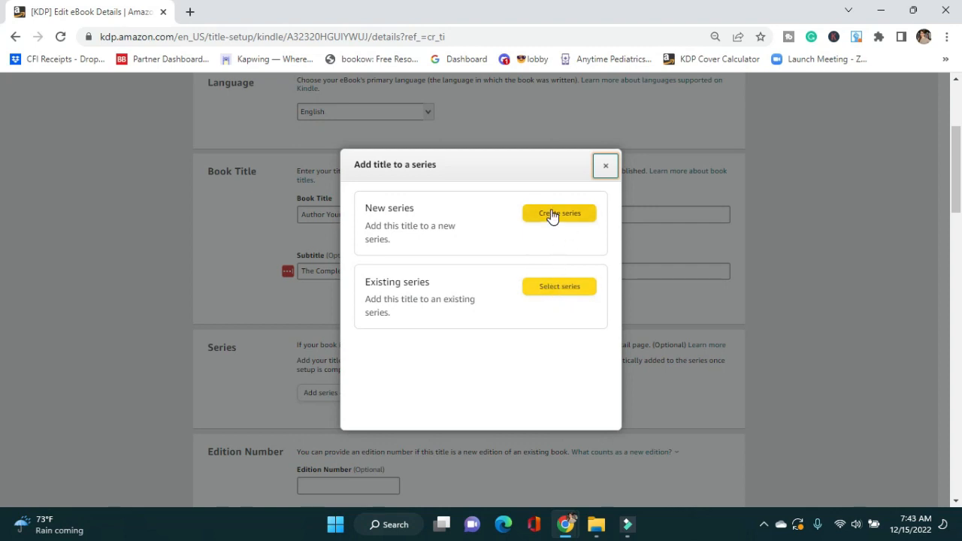
pyautogui.click(563, 287)
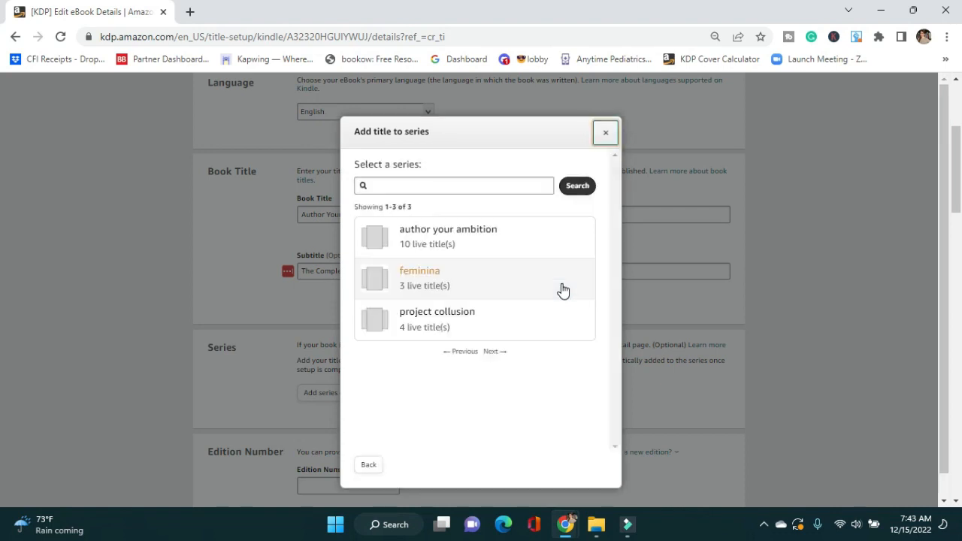
pyautogui.click(513, 244)
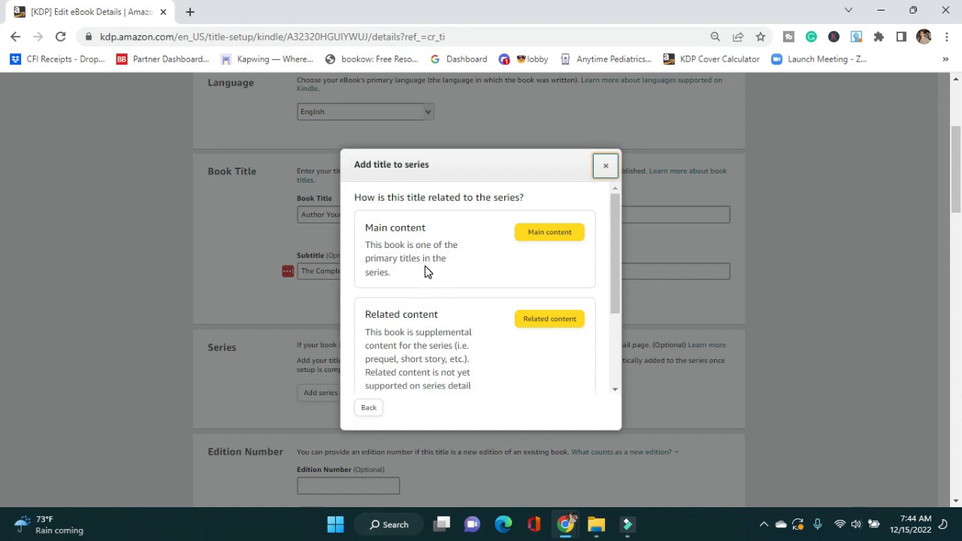
# Set the title as main content of the series, confirm the title information and finish the series update
pyautogui.scroll(-1, 419, 261)
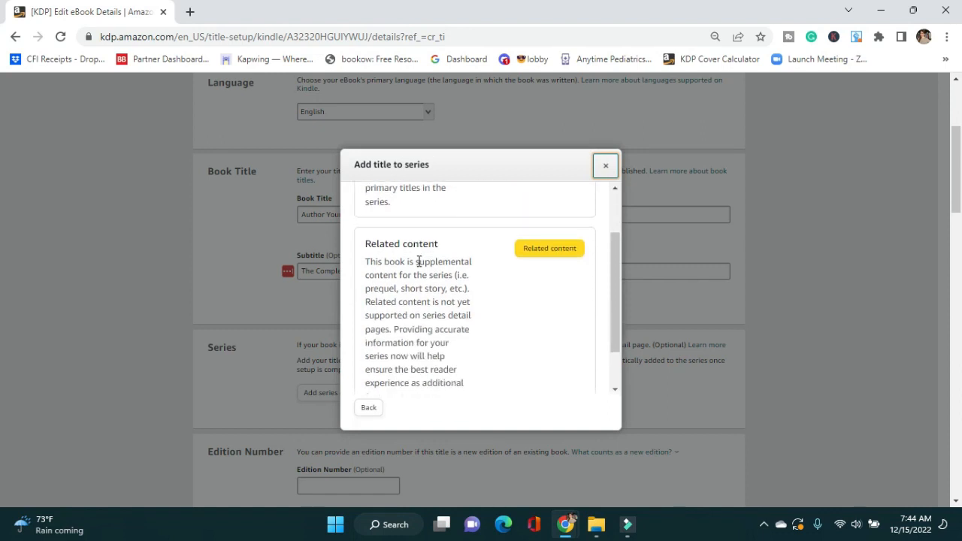
pyautogui.scroll(-3, 419, 261)
pyautogui.scroll(4, 451, 271)
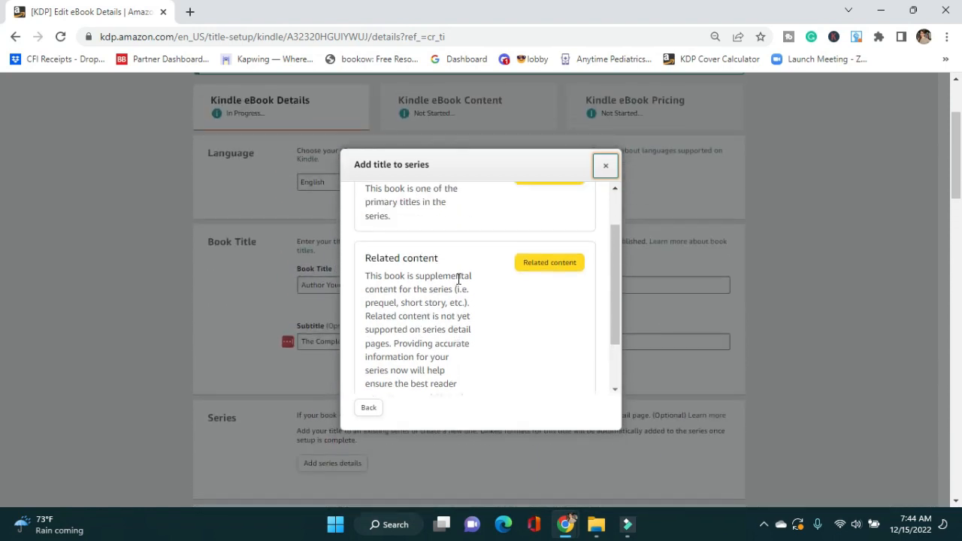
pyautogui.scroll(1, 451, 282)
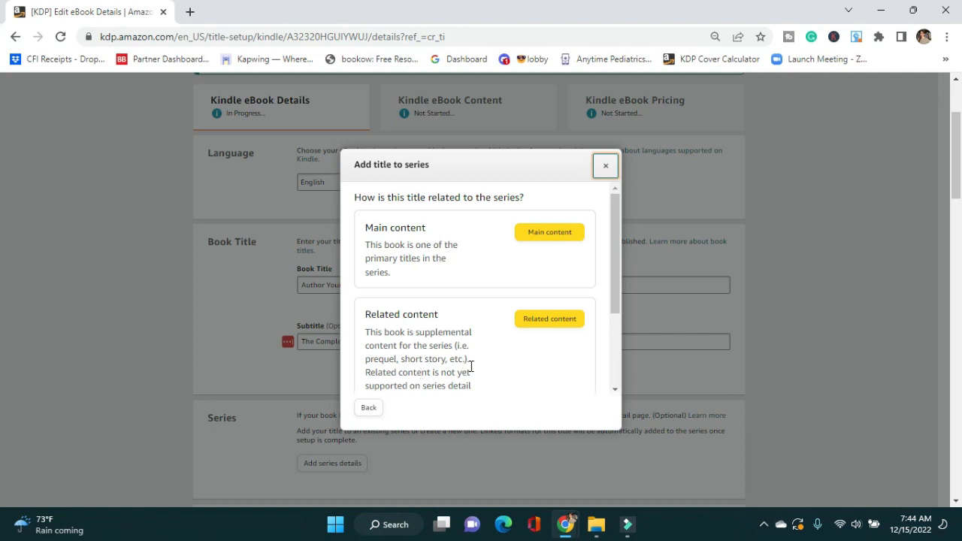
pyautogui.click(548, 240)
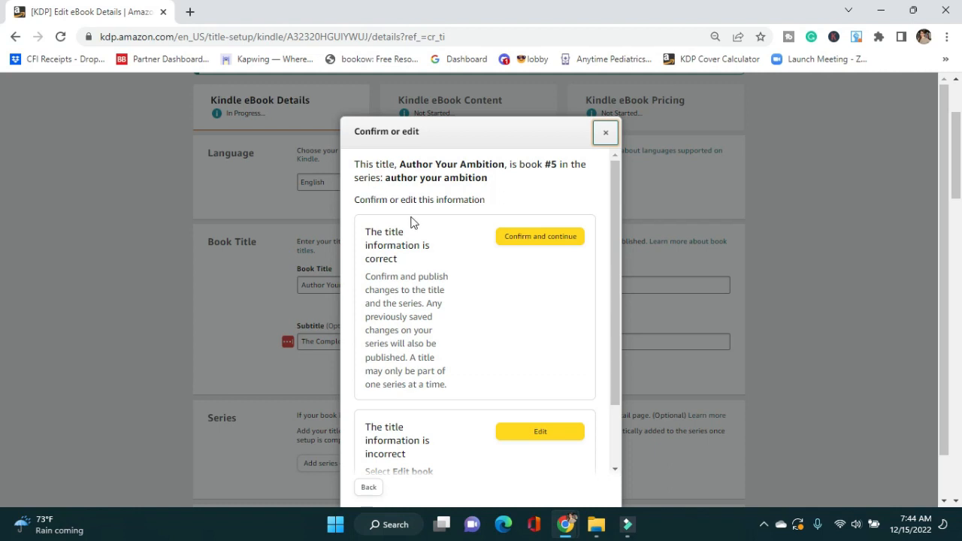
pyautogui.click(541, 237)
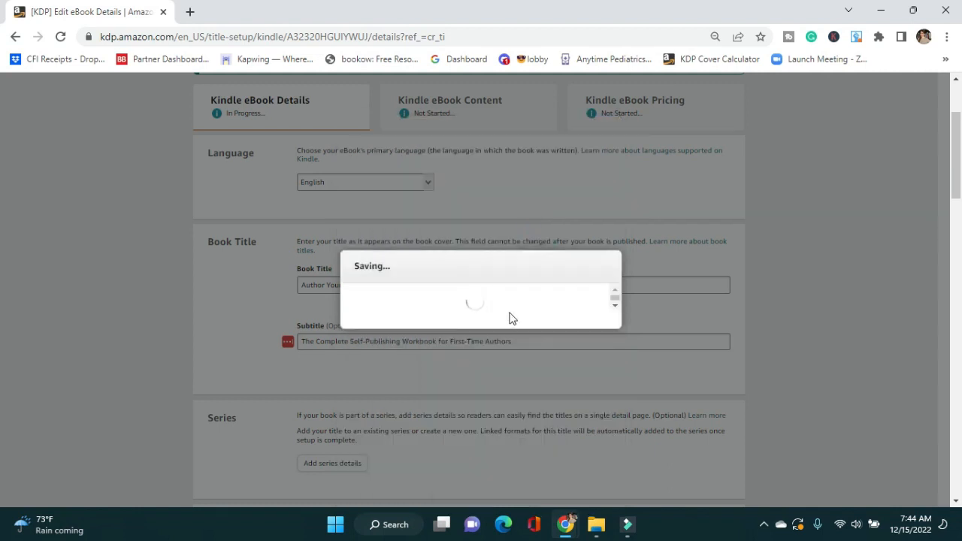
pyautogui.click(592, 337)
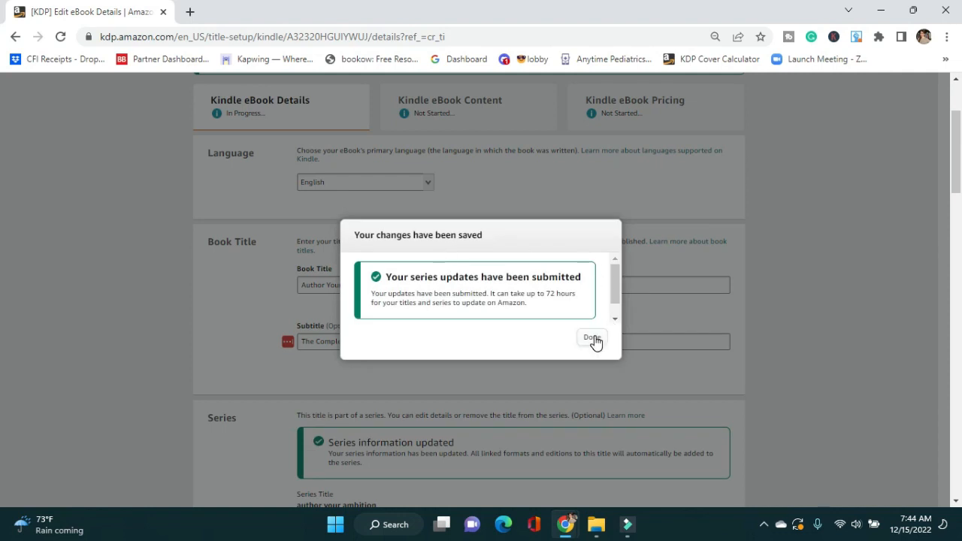
# Leave the edition number blank and enter the primary author's first and last name
pyautogui.scroll(-1, 526, 338)
pyautogui.scroll(-3, 479, 354)
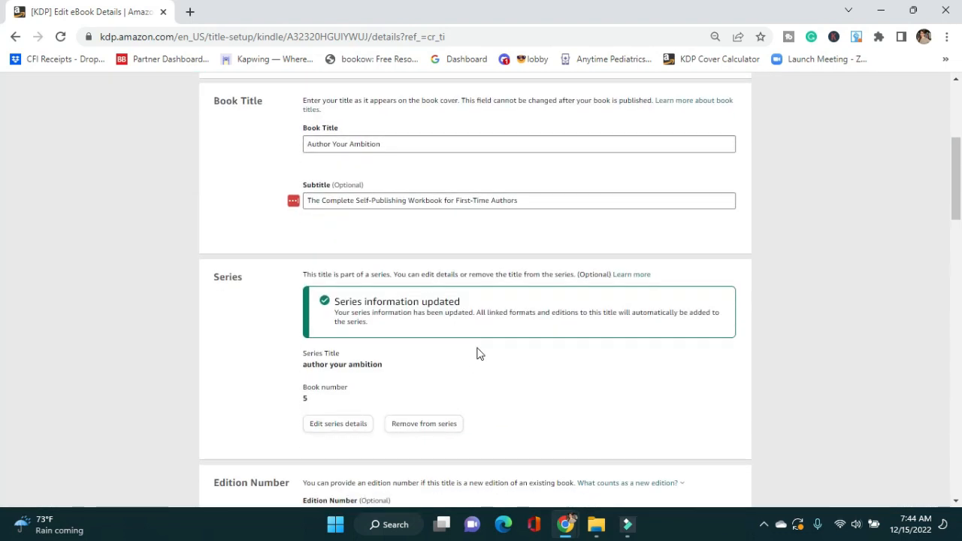
pyautogui.scroll(-2, 538, 294)
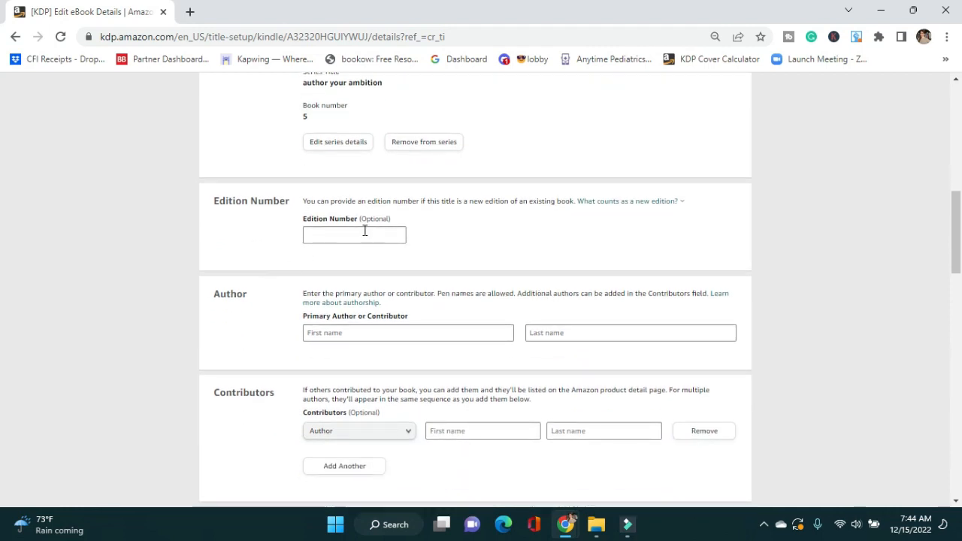
pyautogui.scroll(-1, 236, 258)
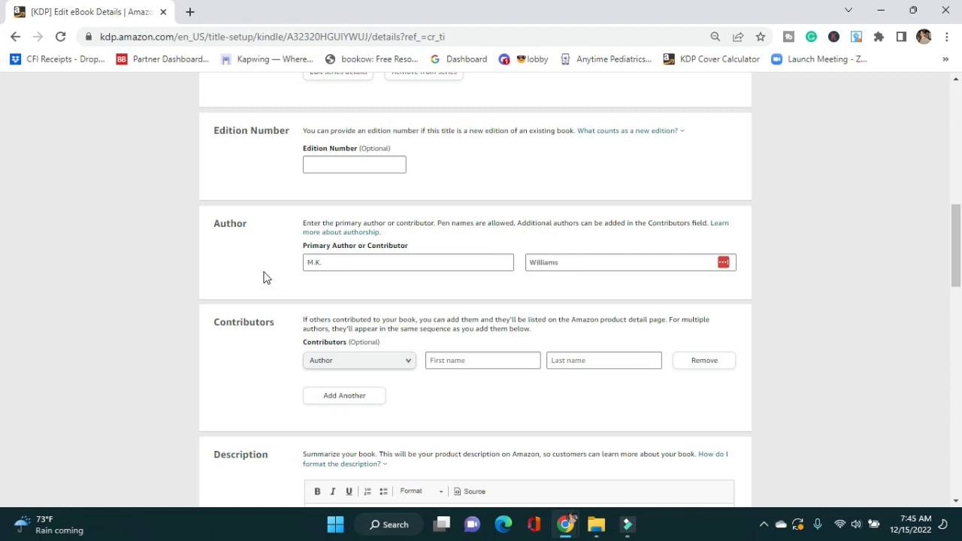
# Review the available contributor roles without adding a contributor
pyautogui.scroll(-1, 275, 300)
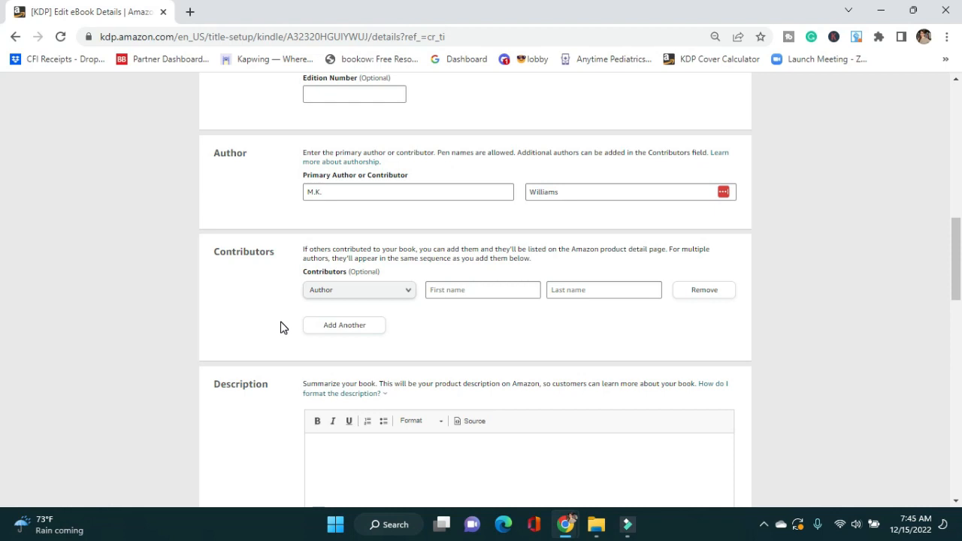
pyautogui.click(359, 296)
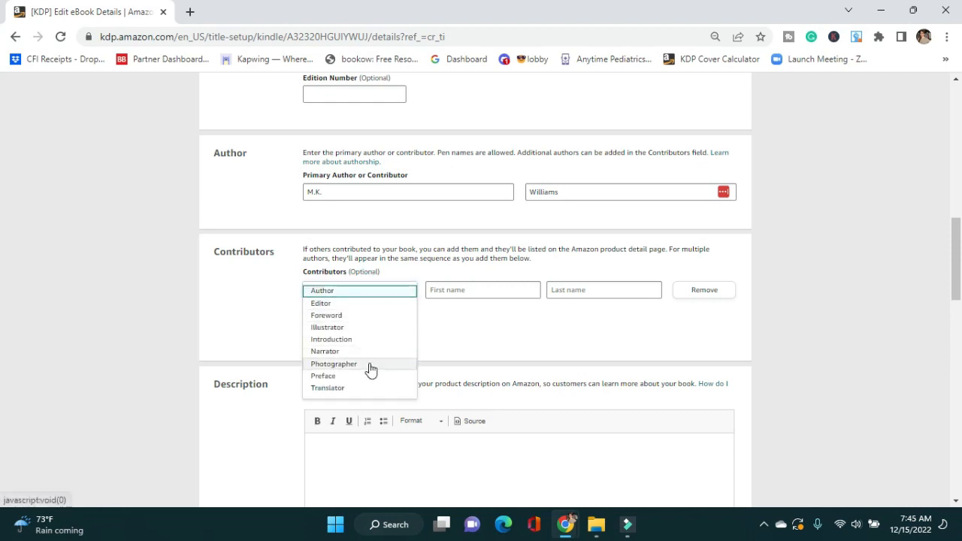
pyautogui.click(541, 319)
# Paste the prepared book summary into the description
pyautogui.scroll(-2, 540, 318)
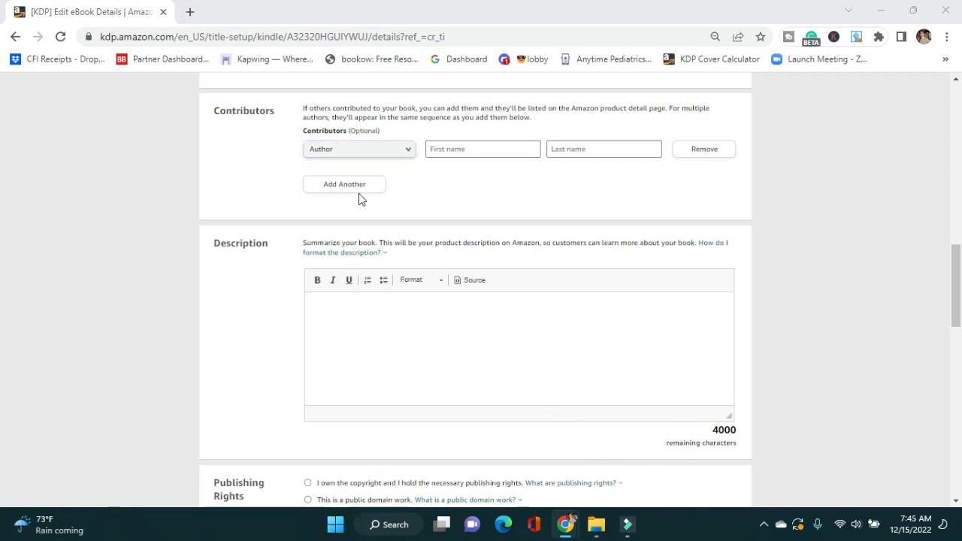
pyautogui.click(350, 310)
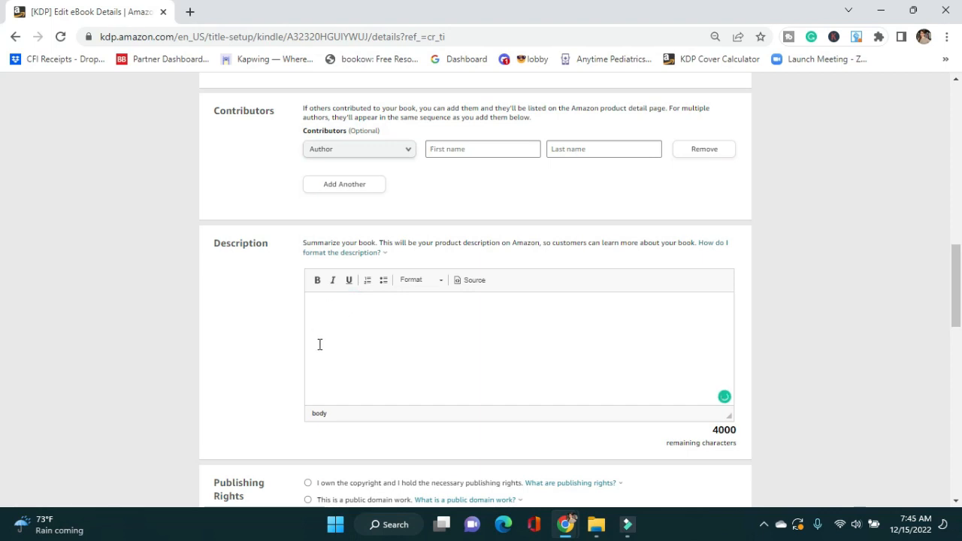
pyautogui.hotkey('ctrl', 'v')
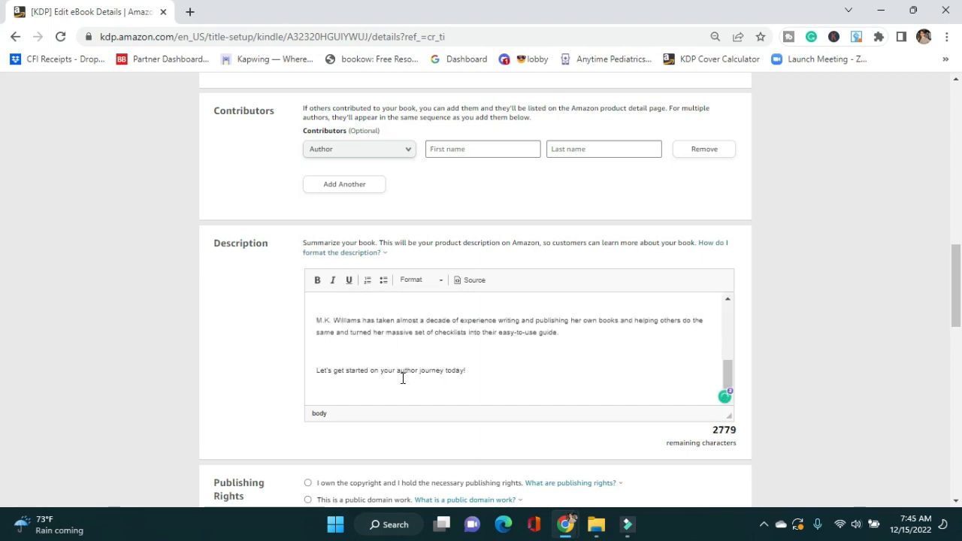
# Remove the blank lines between the closing paragraphs of the description
pyautogui.click(347, 372)
pyautogui.press('BackSpace')
pyautogui.click(326, 336)
pyautogui.press('BackSpace')
pyautogui.click(334, 314)
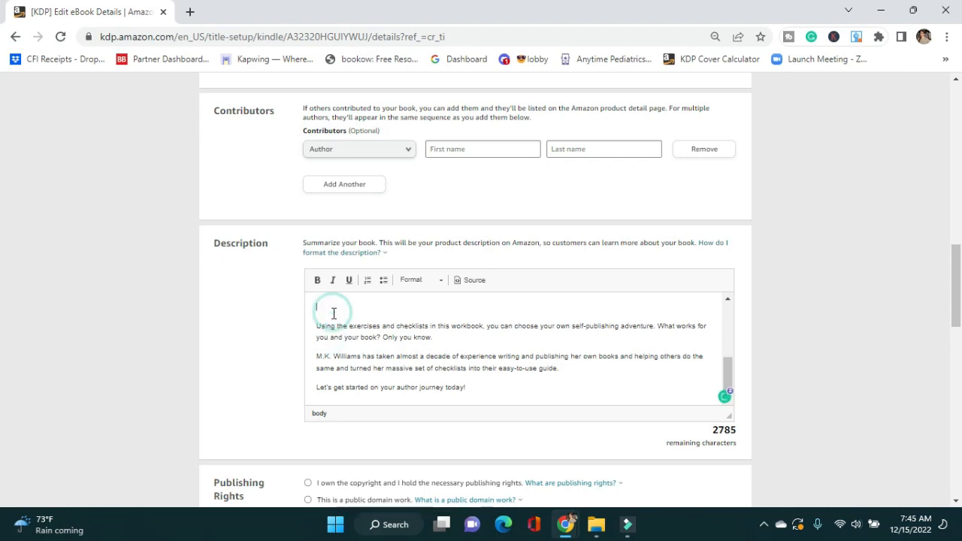
pyautogui.press('BackSpace')
# Remove the remaining blank lines between the opening paragraphs of the description
pyautogui.scroll(5, 336, 353)
pyautogui.scroll(-1, 339, 386)
pyautogui.click(347, 321)
pyautogui.press('BackSpace')
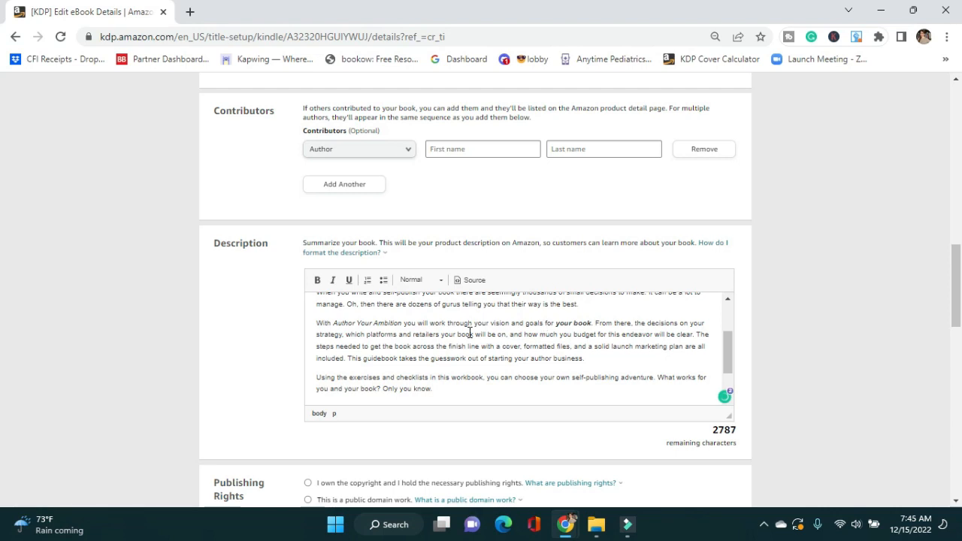
pyautogui.scroll(2, 353, 328)
pyautogui.click(348, 350)
pyautogui.click(347, 338)
pyautogui.press('BackSpace')
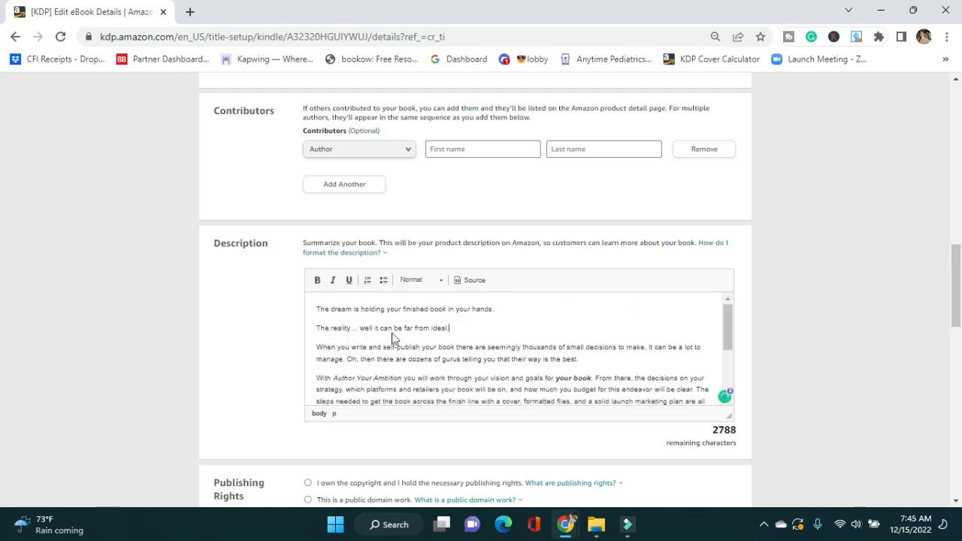
# Set the publishing rights to owning the copyright and holding the necessary publishing rights
pyautogui.scroll(-1, 666, 297)
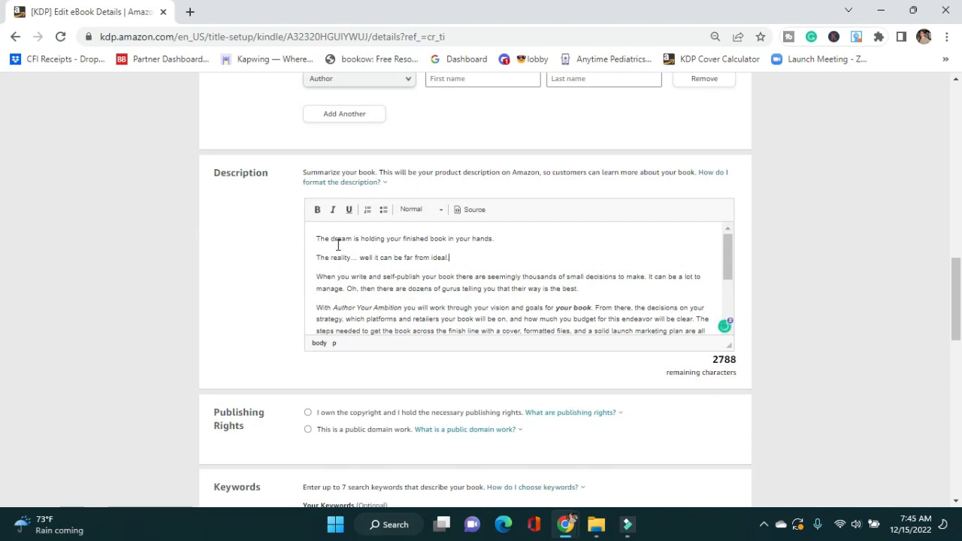
pyautogui.click(317, 210)
pyautogui.scroll(-1, 208, 253)
pyautogui.scroll(-1, 167, 314)
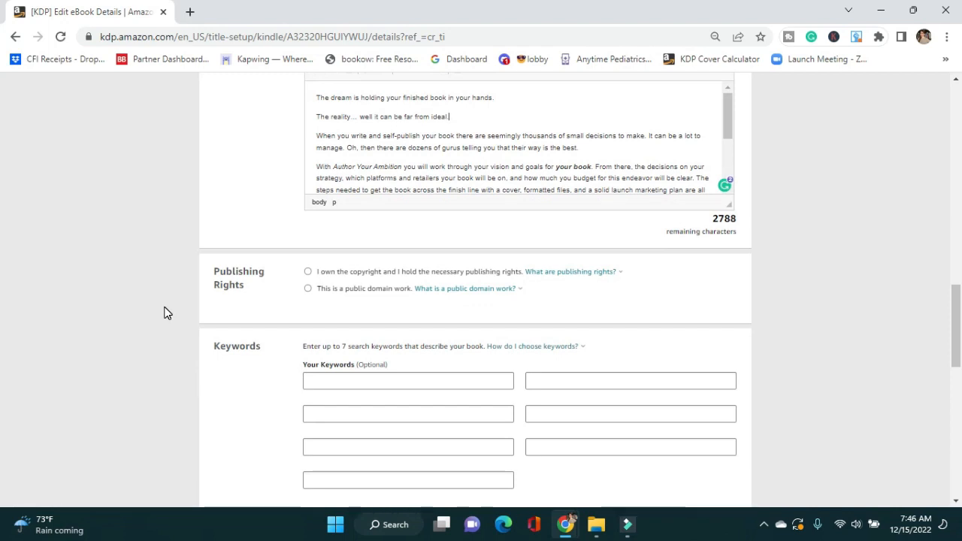
pyautogui.click(308, 271)
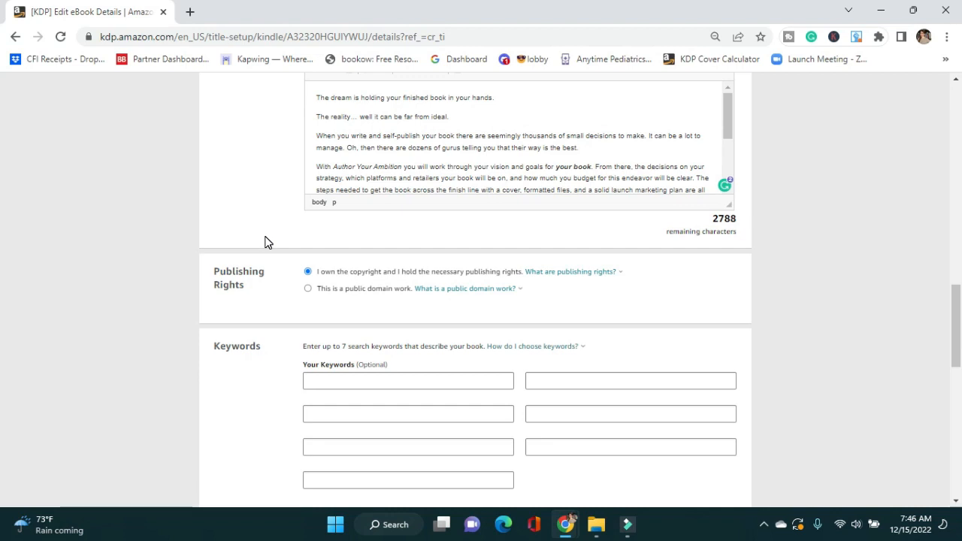
# Enter the first four keywords: "Self-Publishing Workbook", "How to self-publish a book", "Book Publishing Reference" and "Business Aspects of Self-publishing"
pyautogui.scroll(-2, 264, 242)
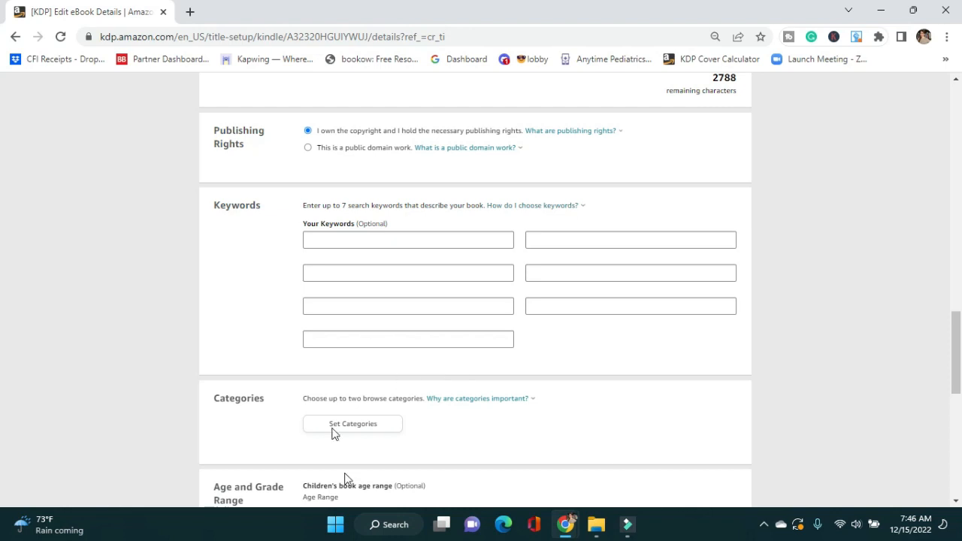
pyautogui.click(376, 239)
pyautogui.write('Self-Publishing Workbook')
pyautogui.press('Tab')
pyautogui.write('How to self-publish a book')
pyautogui.press('Tab')
pyautogui.write('Book Publishing Reference')
pyautogui.press('Tab')
pyautogui.write('Business Aspects of Self-publishing')
# Fill the last three keywords with "Writing Skills and Craft", the author's name and "Author Your Ambition"
pyautogui.press('Tab')
pyautogui.write('Writing Skills and Craft')
pyautogui.press('Tab')
pyautogui.write('M.K. Williams')
pyautogui.press('Tab')
pyautogui.write('Author Your Ambition')
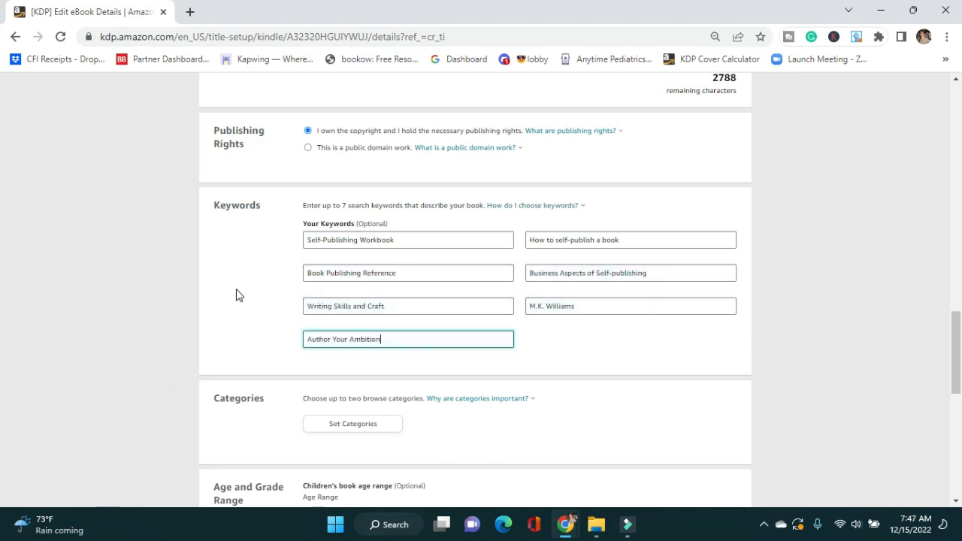
pyautogui.scroll(-1, 236, 295)
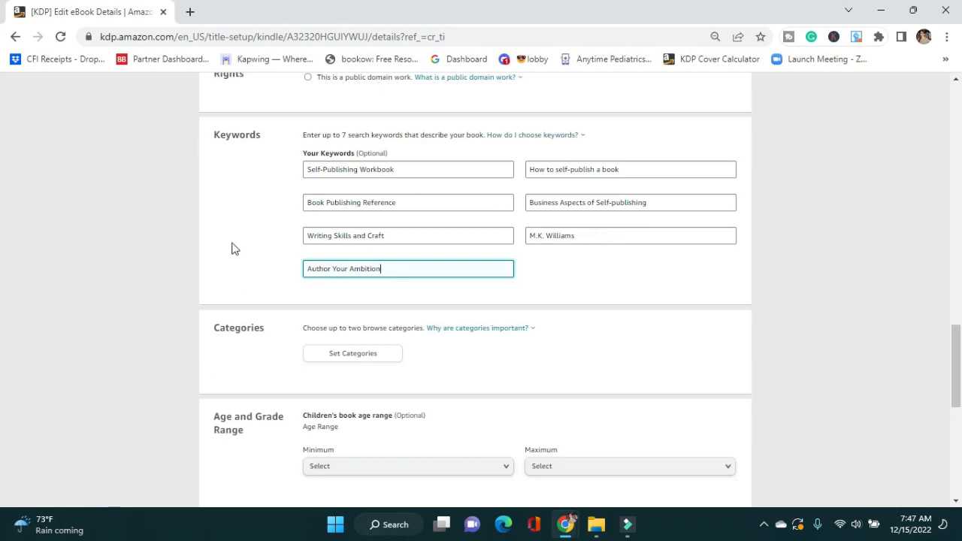
# Open the category selection and expand Reference under Education & Reference
pyautogui.scroll(-1, 244, 228)
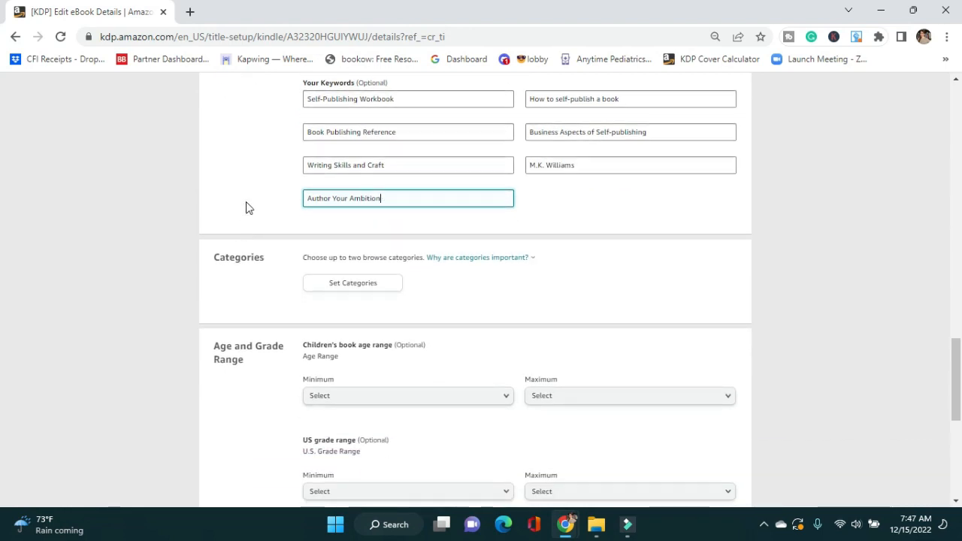
pyautogui.scroll(-1, 239, 220)
pyautogui.scroll(-1, 236, 218)
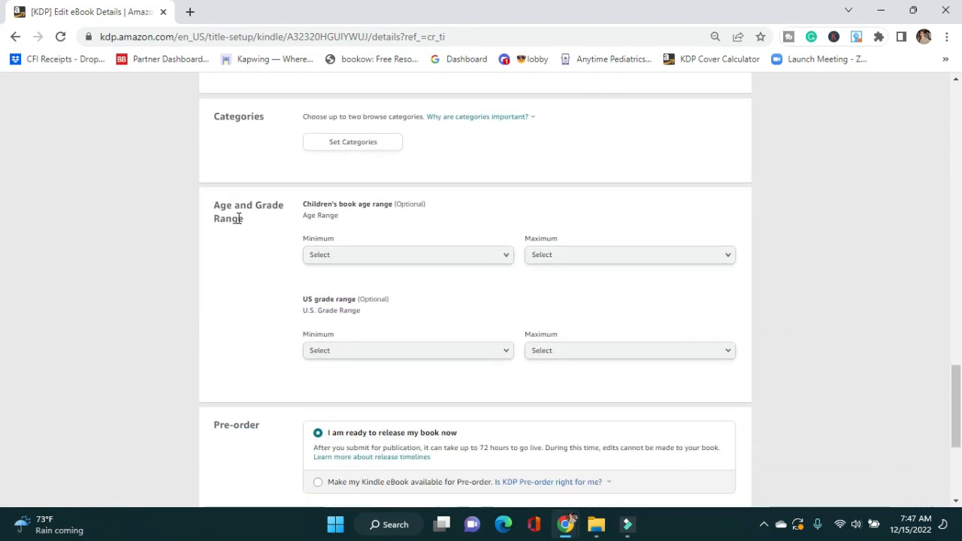
pyautogui.click(358, 144)
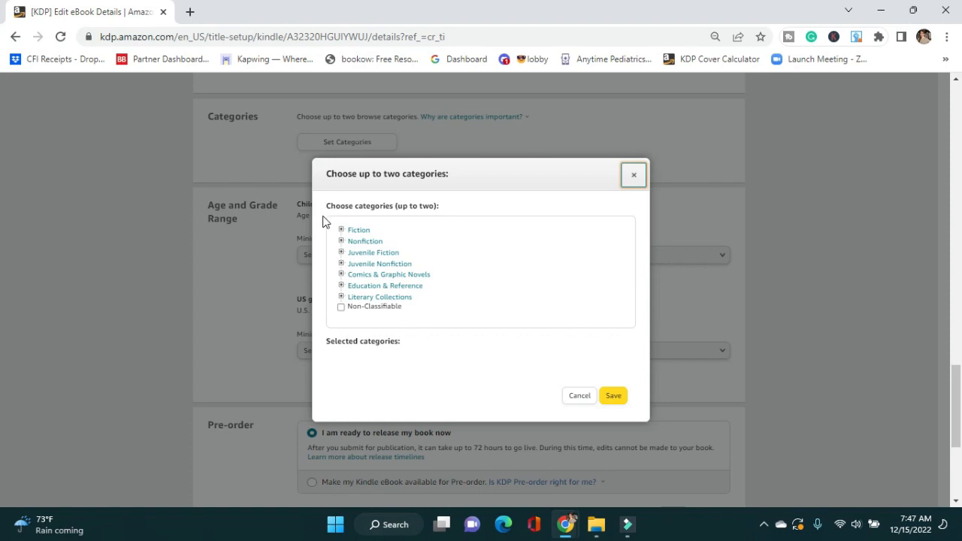
pyautogui.click(340, 242)
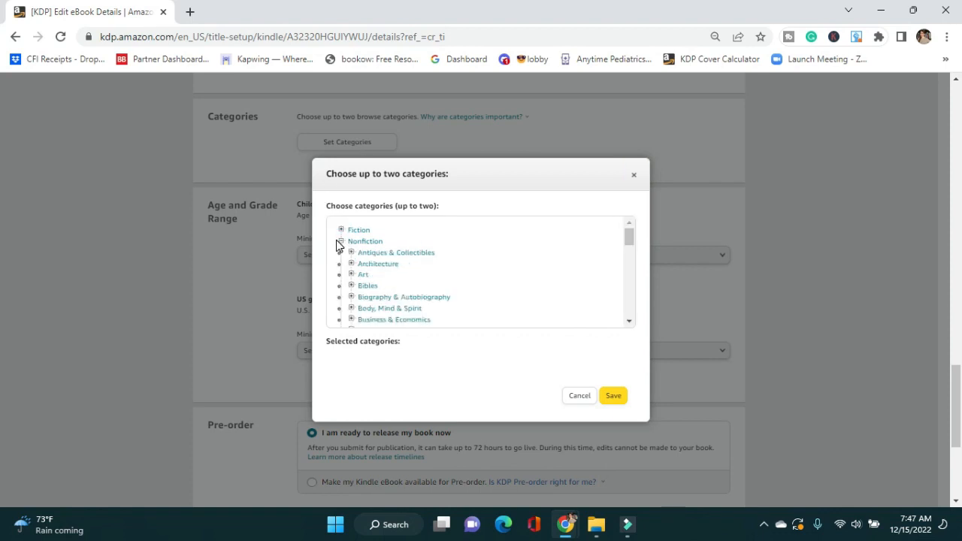
pyautogui.click(340, 242)
pyautogui.click(341, 285)
pyautogui.scroll(-1, 375, 301)
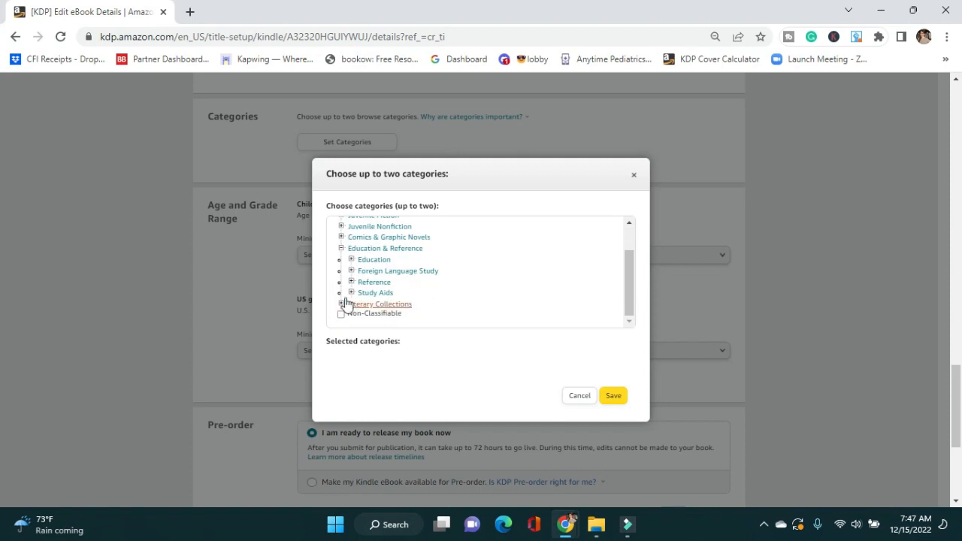
pyautogui.click(351, 282)
pyautogui.scroll(-6, 445, 282)
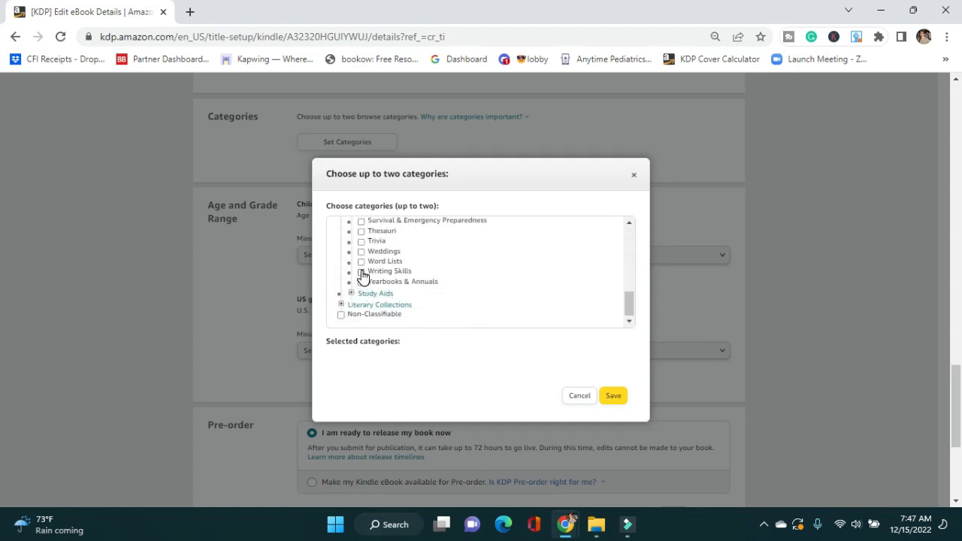
# Look through the Reference subcategories and select Writing Skills as the first category
pyautogui.scroll(3, 362, 276)
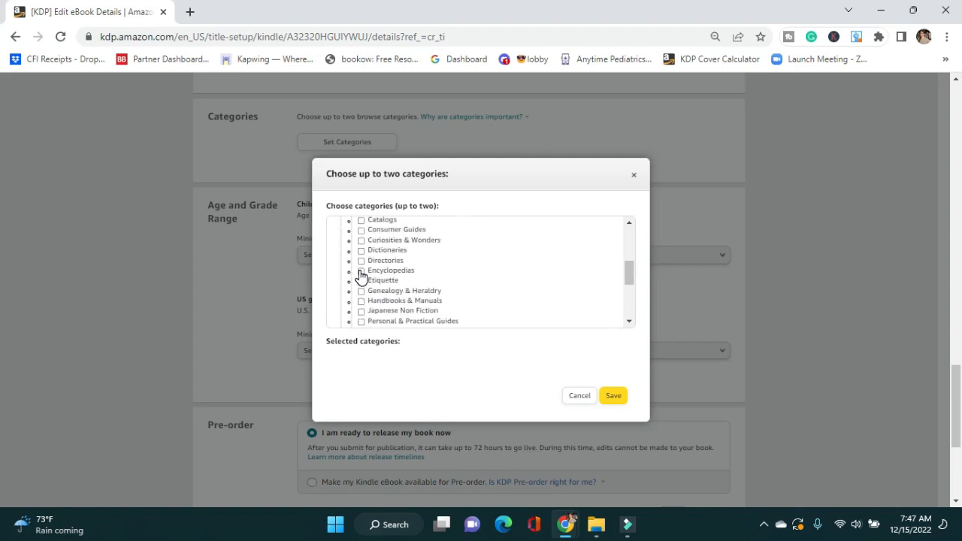
pyautogui.scroll(1, 361, 275)
pyautogui.scroll(-1, 361, 276)
pyautogui.scroll(1, 360, 276)
pyautogui.scroll(-1, 361, 276)
pyautogui.scroll(-3, 361, 276)
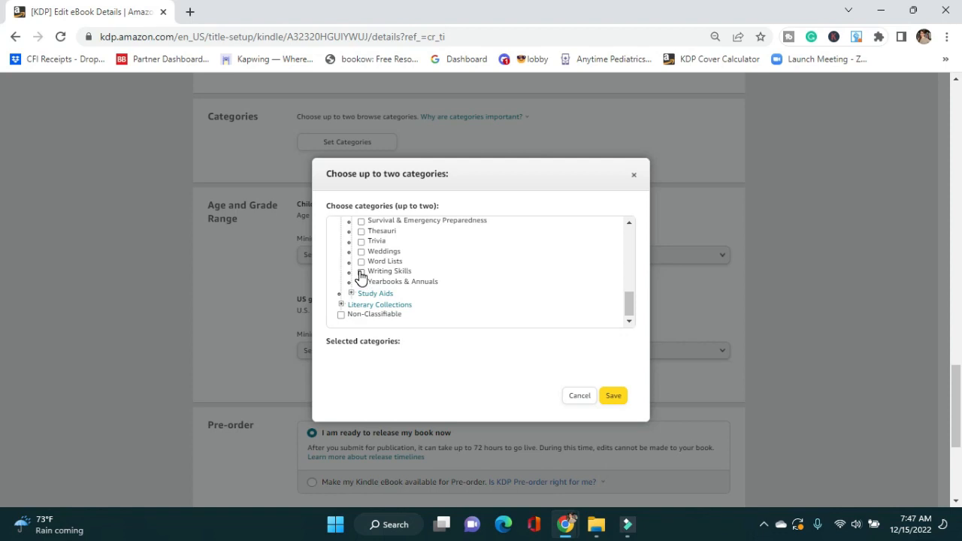
pyautogui.click(361, 272)
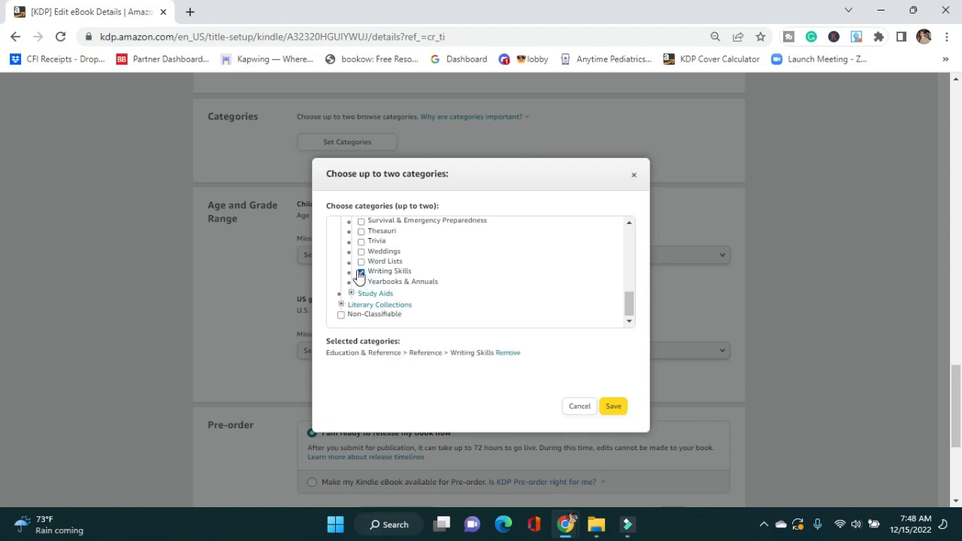
# Add Research under Reference as the second category and save the category selection
pyautogui.scroll(1, 353, 278)
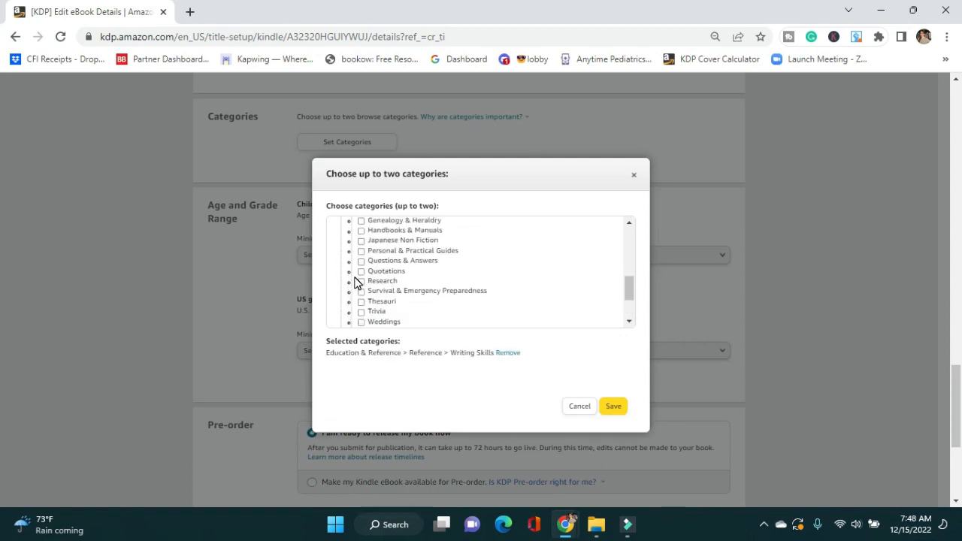
pyautogui.click(361, 283)
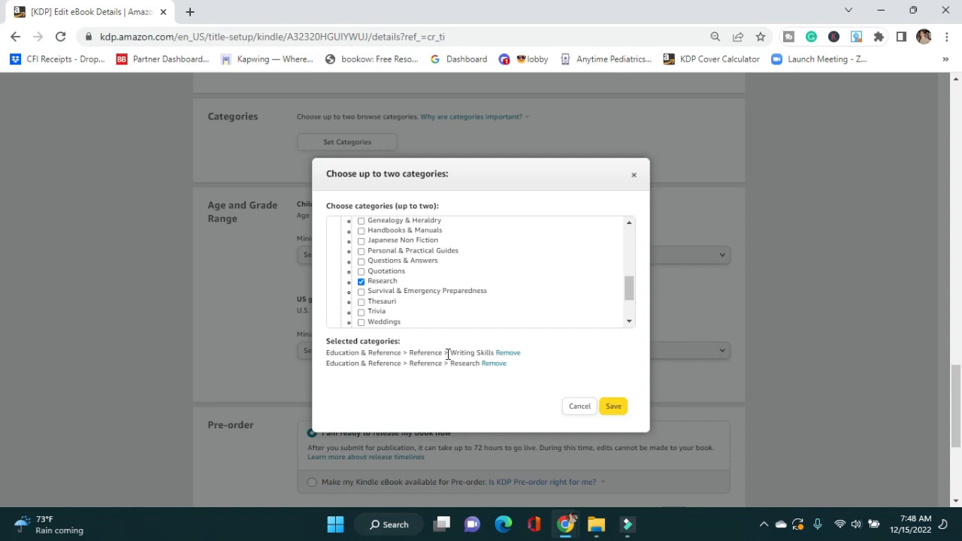
pyautogui.scroll(-1, 519, 327)
pyautogui.click(615, 406)
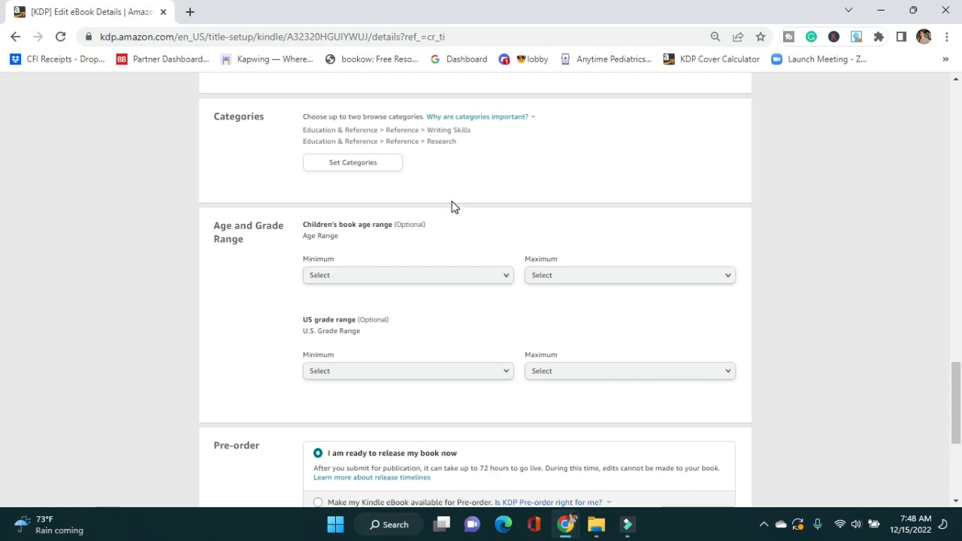
# Make the Kindle eBook available for pre-order with release date 01/10/2023, then save the details and continue to the content page
pyautogui.scroll(-2, 58, 190)
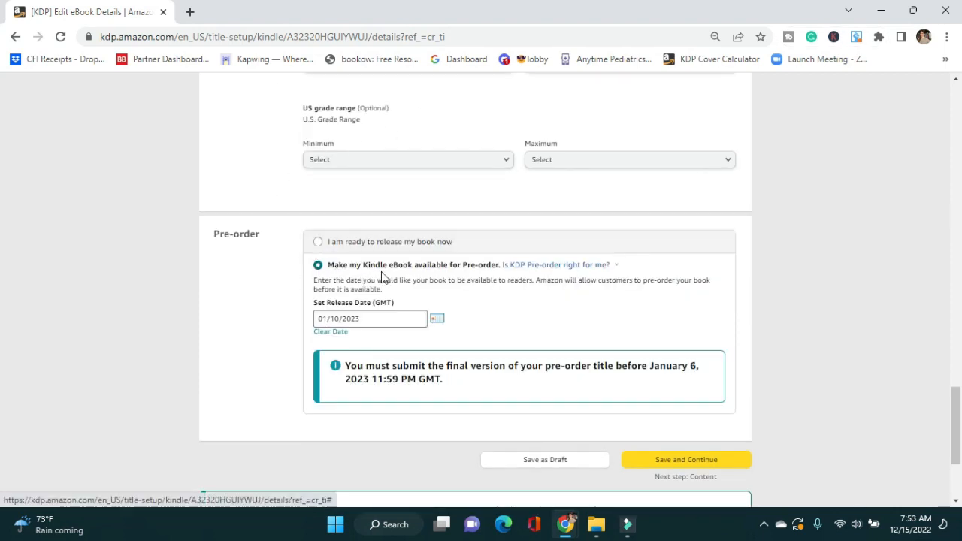
pyautogui.click(383, 324)
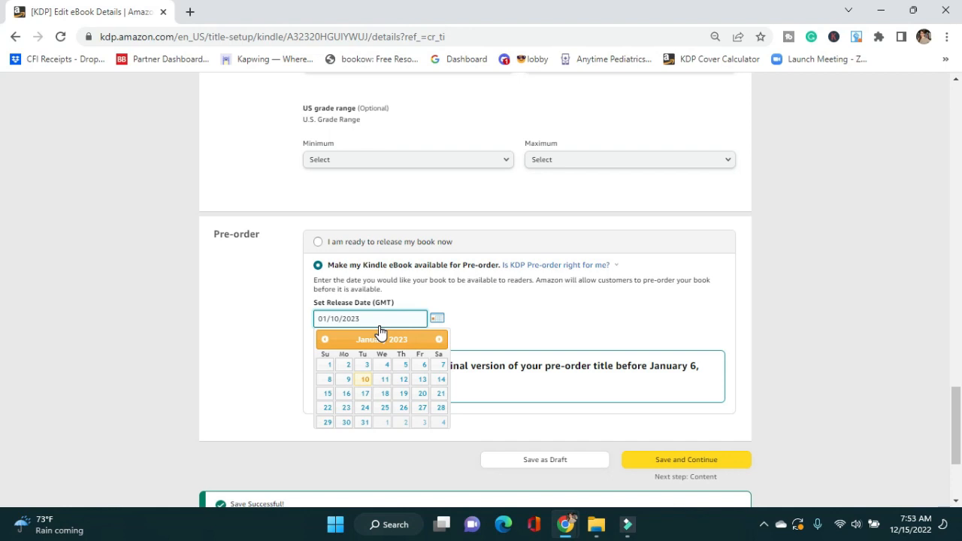
pyautogui.click(493, 328)
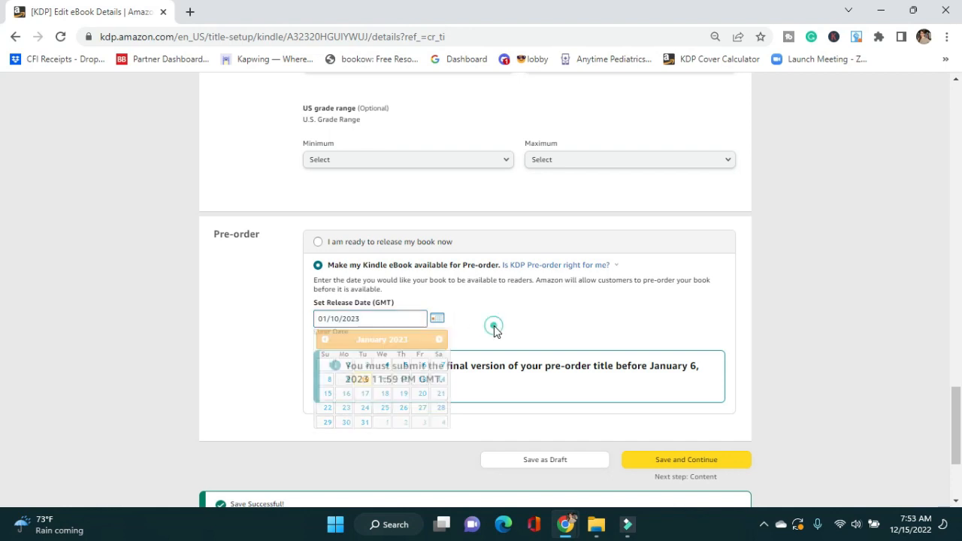
pyautogui.click(680, 462)
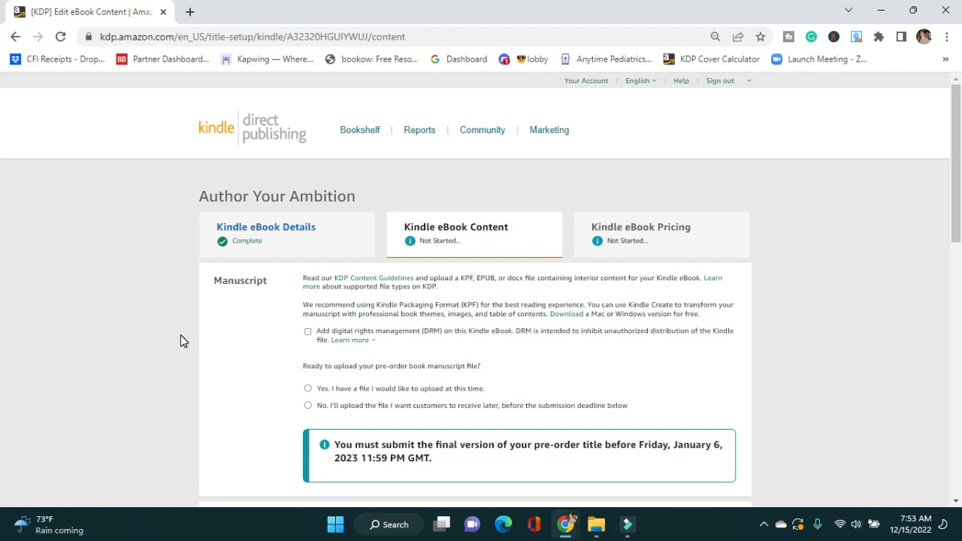
# Indicate that a pre-order manuscript file is ready to upload and add digital rights management to the eBook
pyautogui.click(308, 390)
pyautogui.click(308, 390)
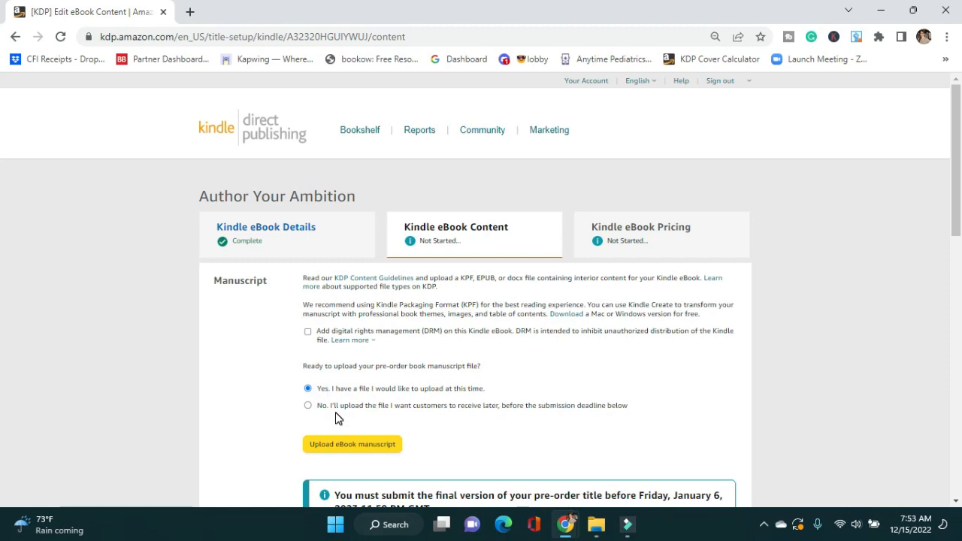
pyautogui.click(307, 333)
# Upload the Author Your Ambition v3 EPUB from the AYA Workbook folder as the manuscript and dismiss the upload notice
pyautogui.scroll(-1, 490, 311)
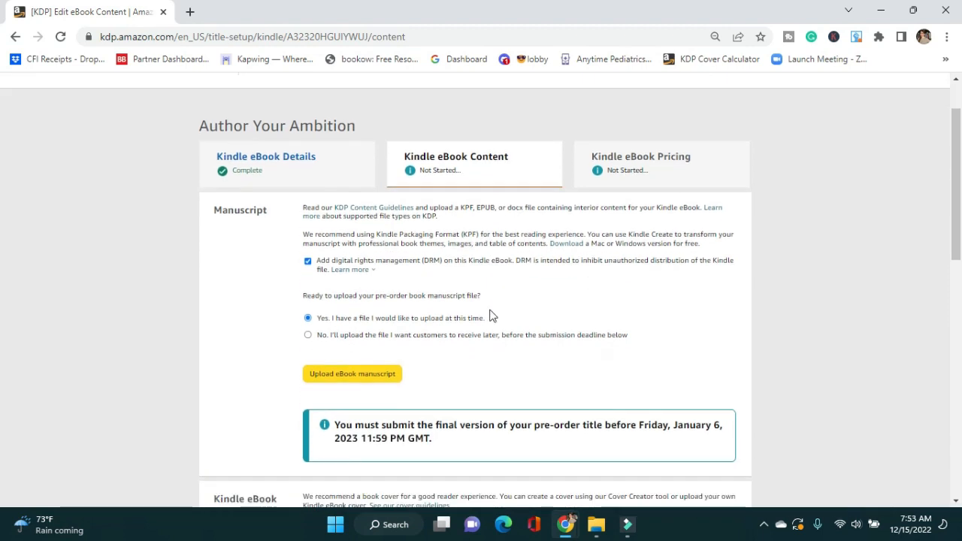
pyautogui.click(344, 376)
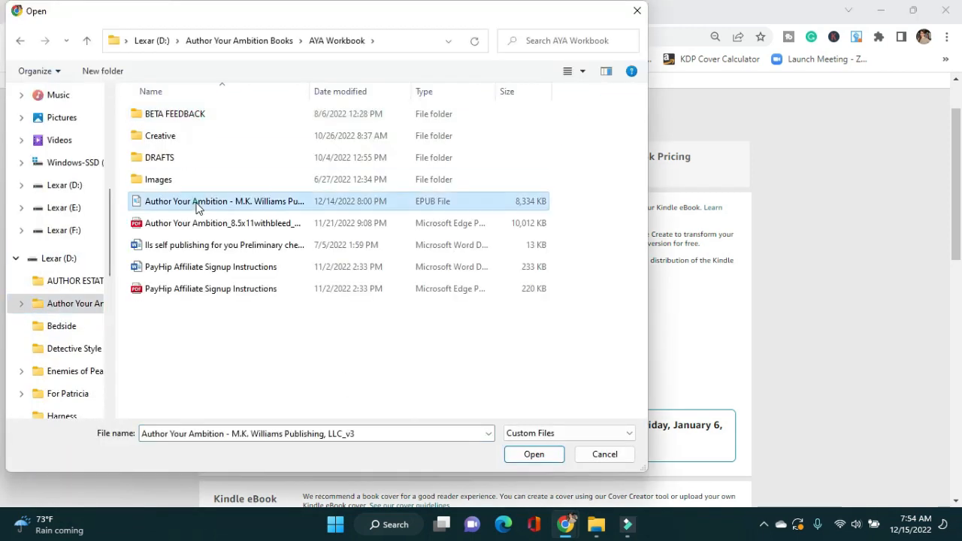
pyautogui.doubleClick(198, 206)
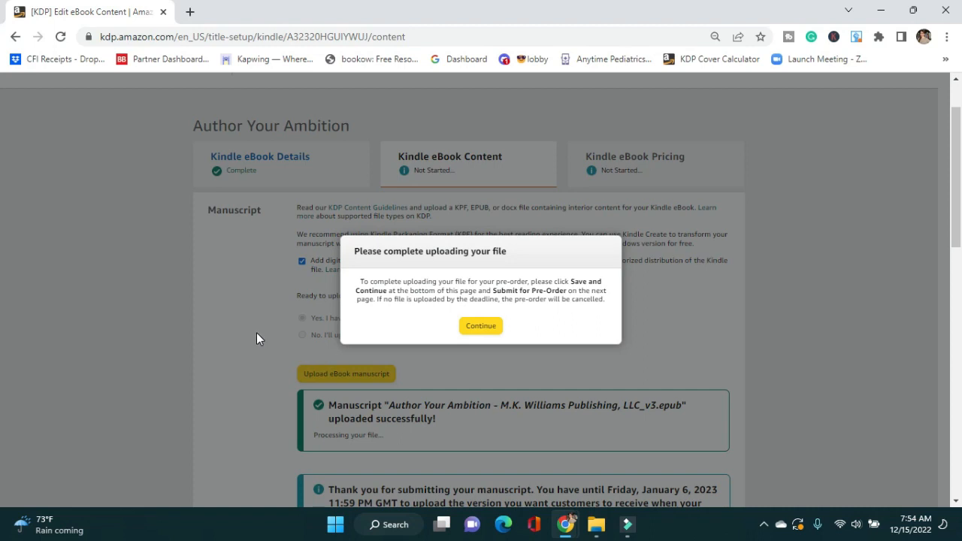
pyautogui.click(482, 326)
# Choose to use an existing cover instead of Cover Creator and upload the cover image file
pyautogui.scroll(-1, 466, 327)
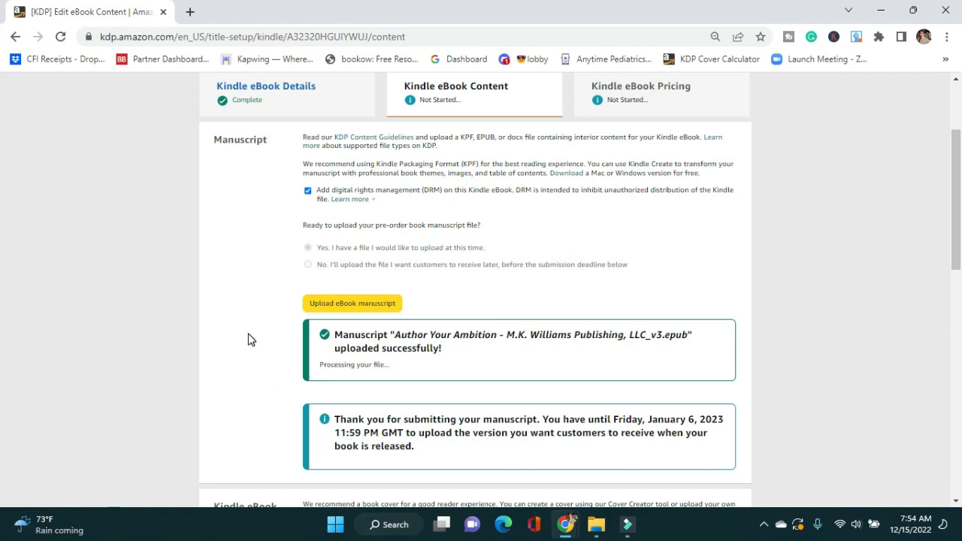
pyautogui.scroll(-1, 248, 338)
pyautogui.scroll(-2, 263, 318)
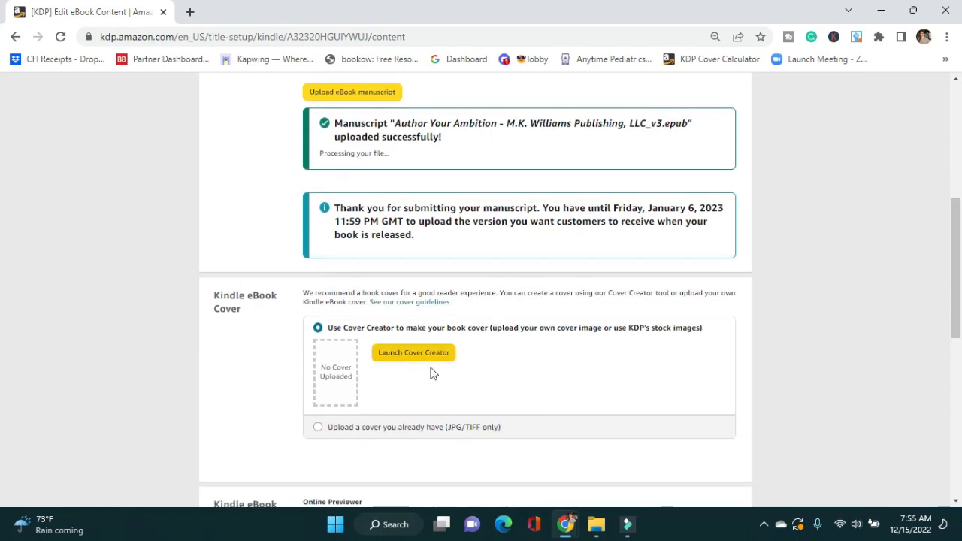
pyautogui.click(376, 430)
pyautogui.click(320, 429)
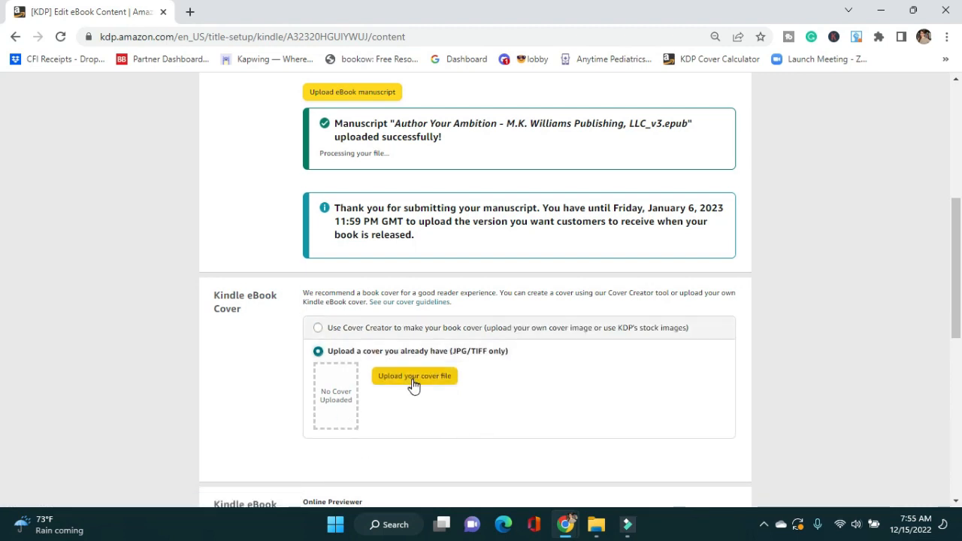
pyautogui.click(417, 385)
pyautogui.scroll(-2, 172, 133)
pyautogui.click(215, 183)
pyautogui.click(535, 453)
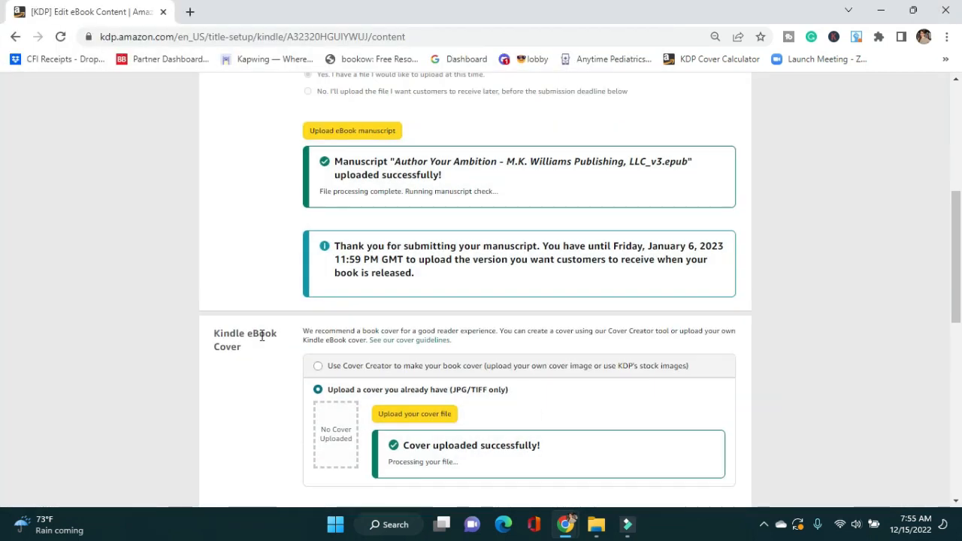
# Launch the online previewer for the uploaded eBook
pyautogui.scroll(-5, 249, 343)
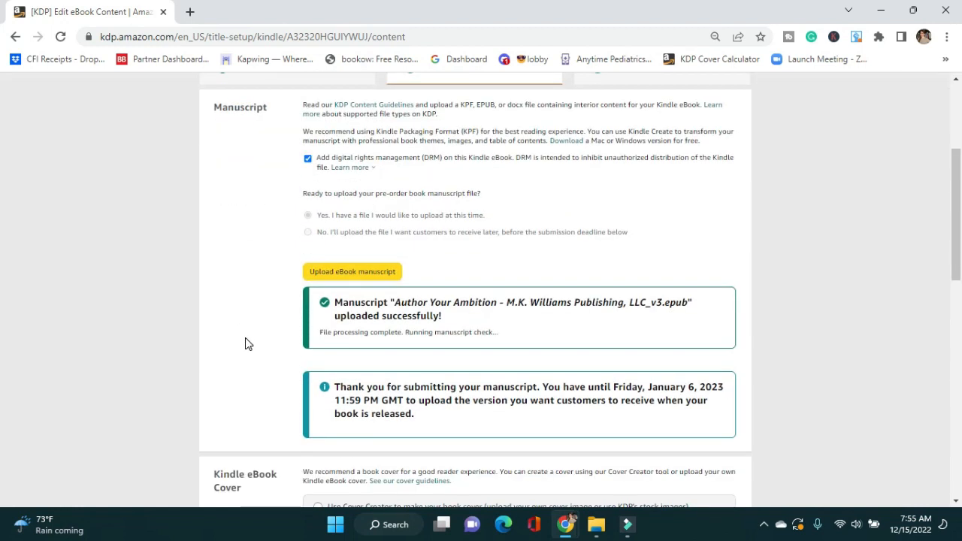
pyautogui.scroll(-3, 253, 350)
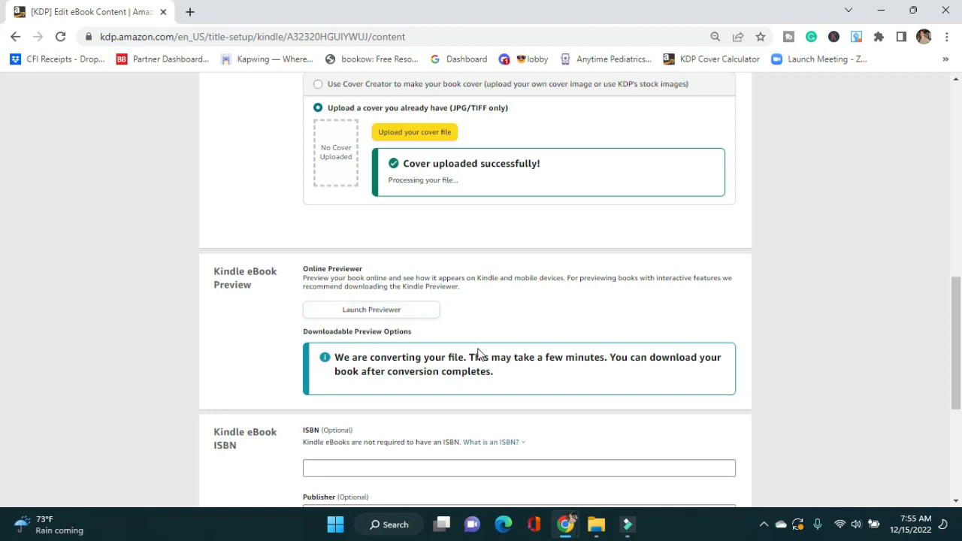
pyautogui.click(378, 313)
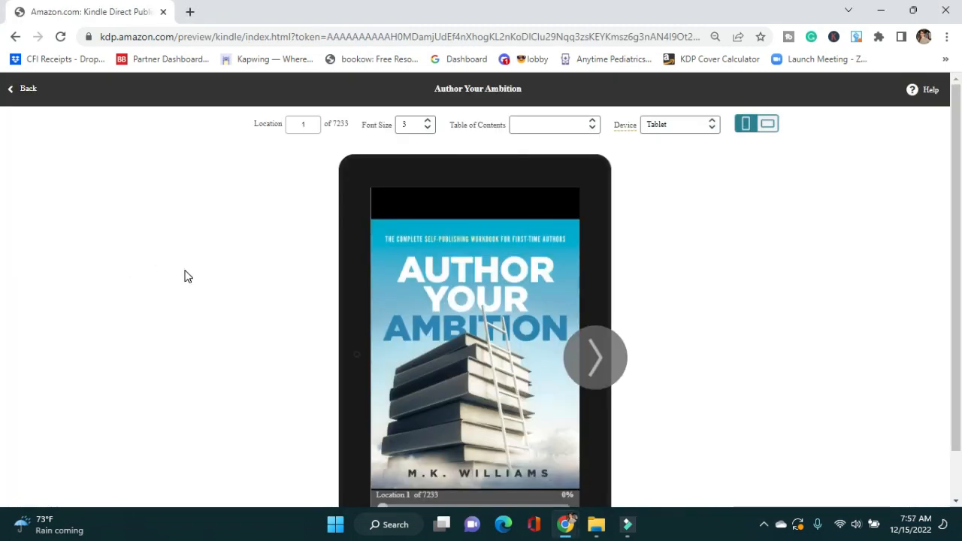
# Check which devices the previewer can simulate, keeping the Tablet view
pyautogui.scroll(-1, 188, 277)
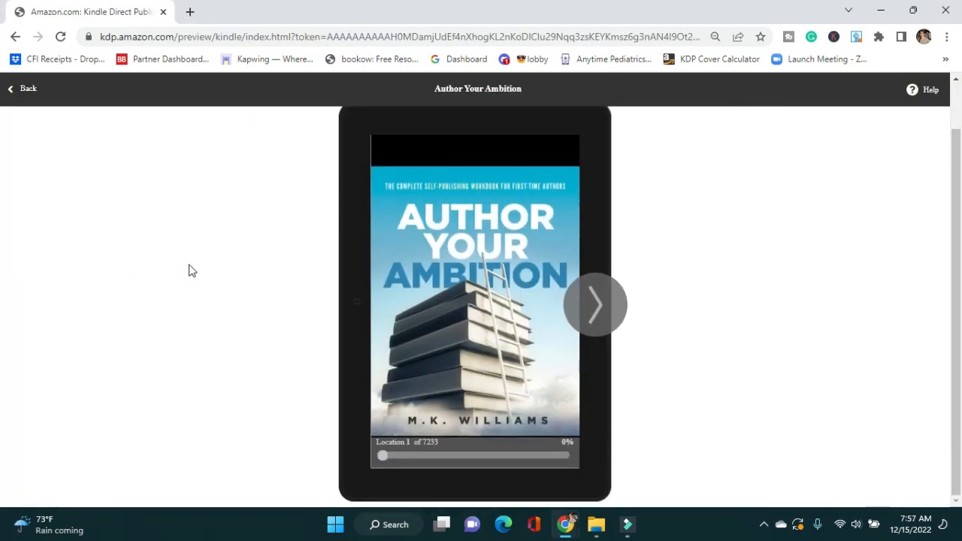
pyautogui.scroll(1, 188, 274)
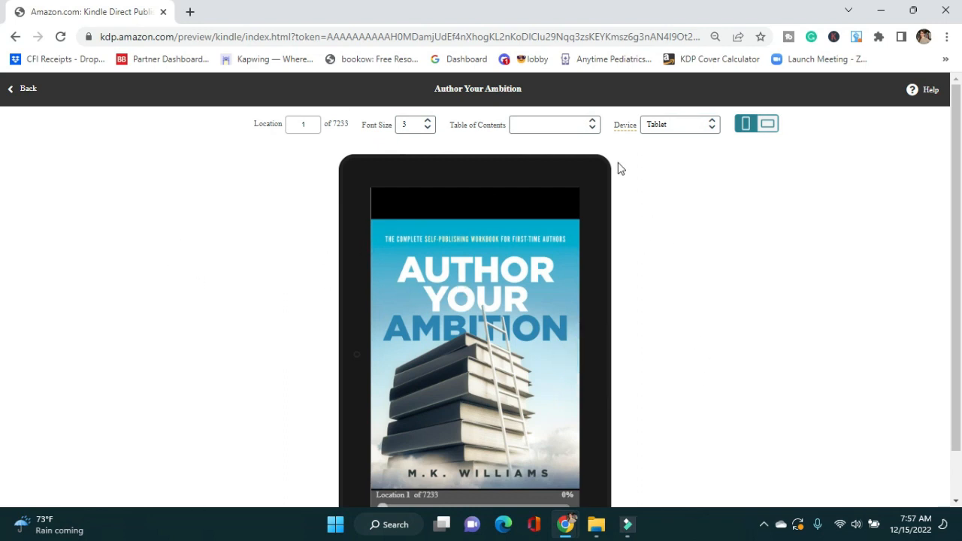
pyautogui.click(694, 124)
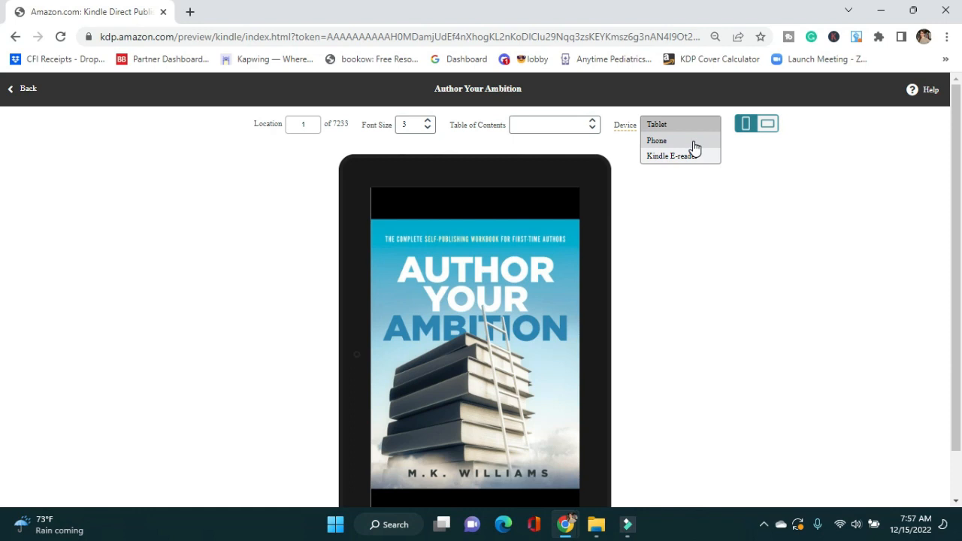
pyautogui.click(754, 251)
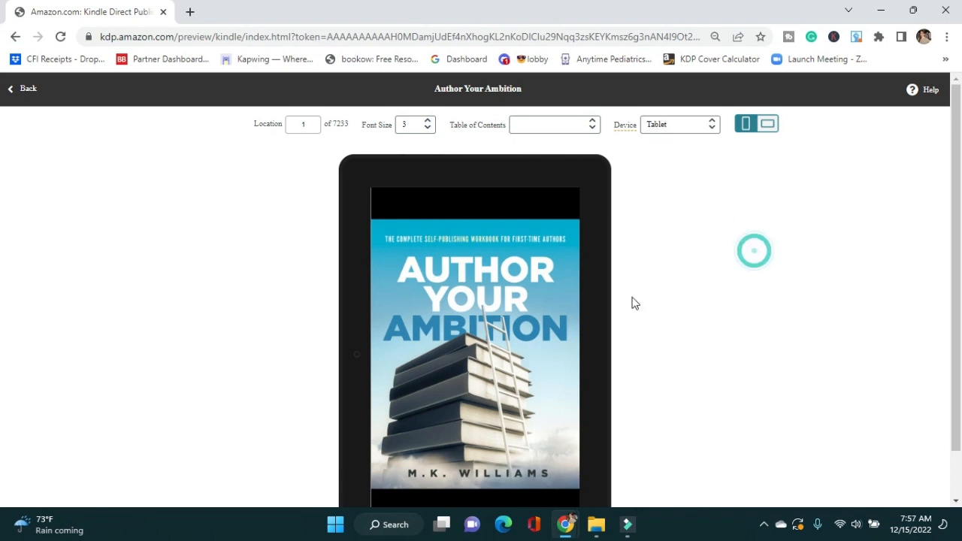
# Page forward through the opening sections of the book in the tablet preview to check the interior formatting
pyautogui.scroll(-1, 661, 275)
pyautogui.moveTo(601, 309)
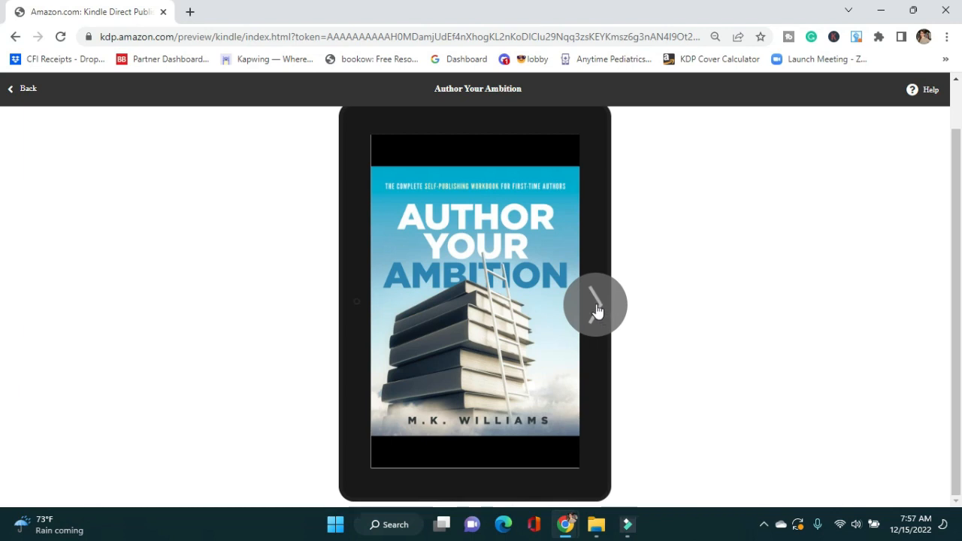
pyautogui.click(597, 310)
pyautogui.click(596, 309)
pyautogui.click(596, 309)
pyautogui.click(596, 310)
pyautogui.click(595, 311)
pyautogui.scroll(1, 639, 312)
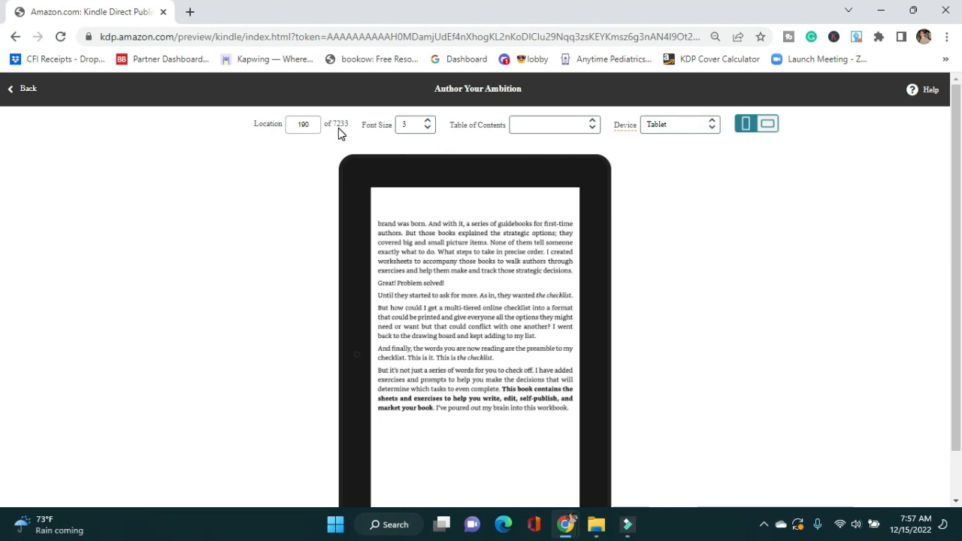
pyautogui.click(601, 360)
pyautogui.click(600, 361)
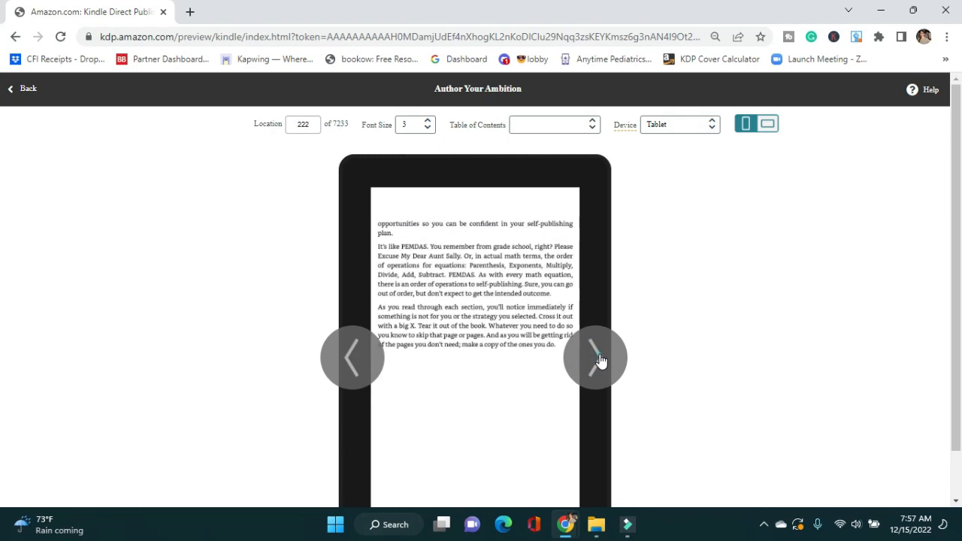
pyautogui.click(600, 361)
pyautogui.click(601, 361)
pyautogui.click(600, 362)
pyautogui.click(601, 364)
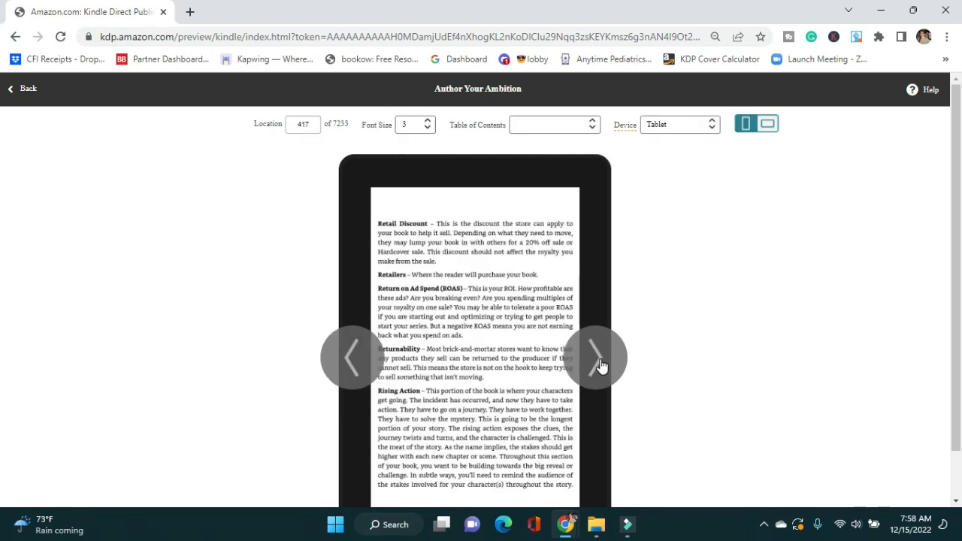
# Page through the rest of the book in the tablet preview up to the Author Bio, and return to the eBook content setup
pyautogui.click(599, 364)
pyautogui.click(599, 366)
pyautogui.click(598, 366)
pyautogui.click(595, 368)
pyautogui.click(594, 366)
pyautogui.click(593, 364)
pyautogui.click(593, 364)
pyautogui.click(593, 365)
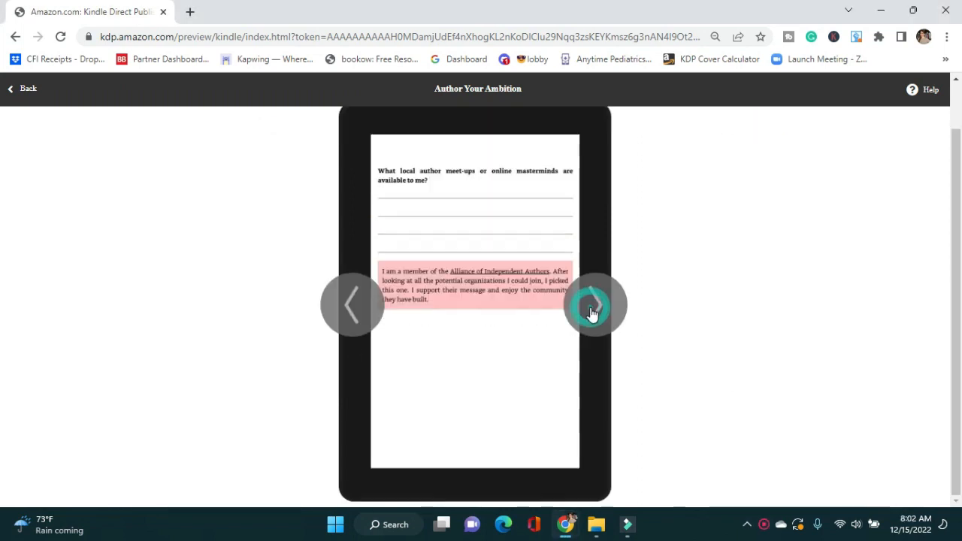
pyautogui.click(591, 308)
pyautogui.click(593, 313)
pyautogui.click(593, 307)
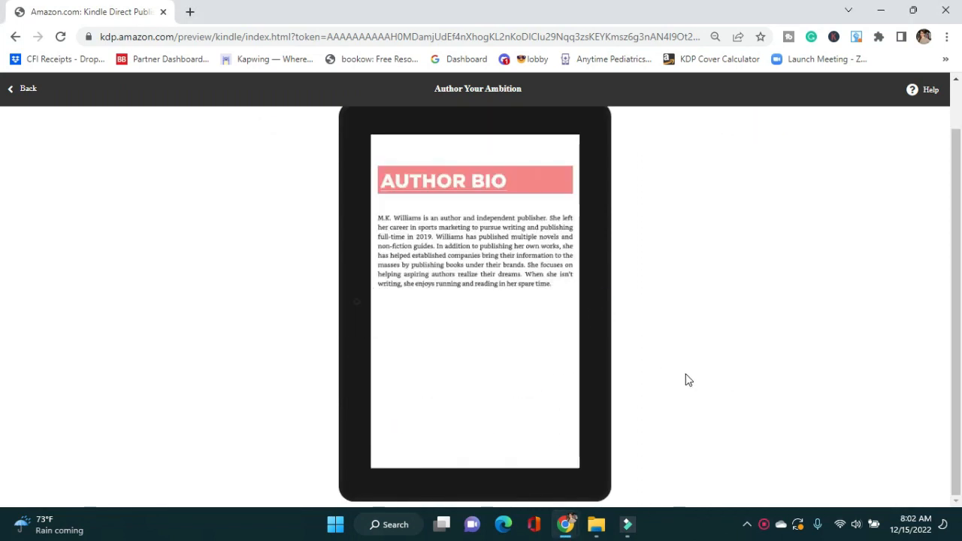
pyautogui.scroll(1, 671, 366)
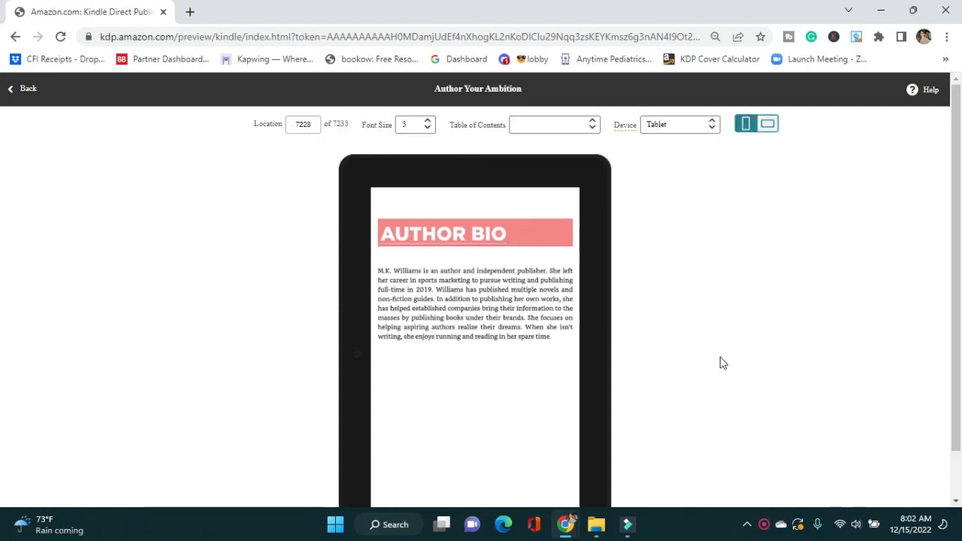
pyautogui.click(27, 91)
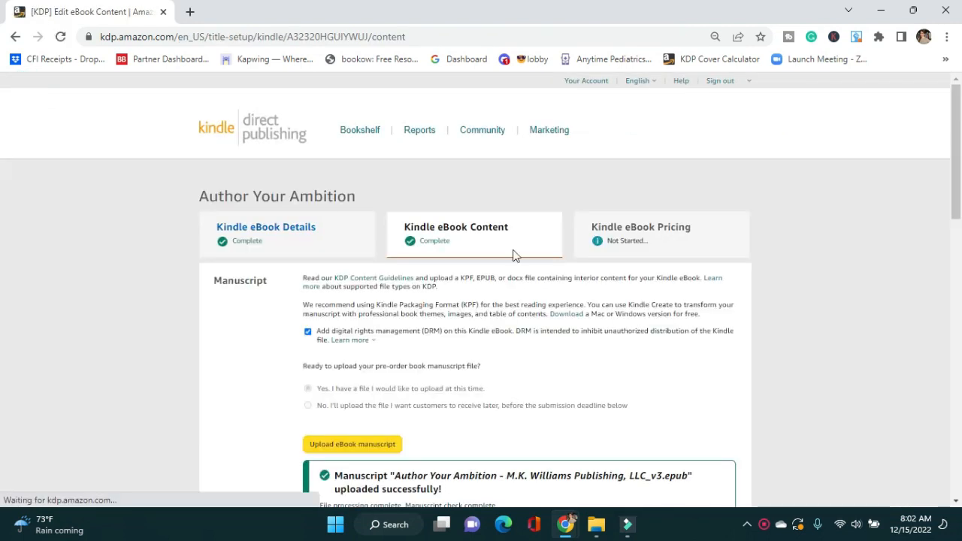
# Open the manuscript's possible spelling errors and ignore all of them
pyautogui.scroll(-3, 563, 302)
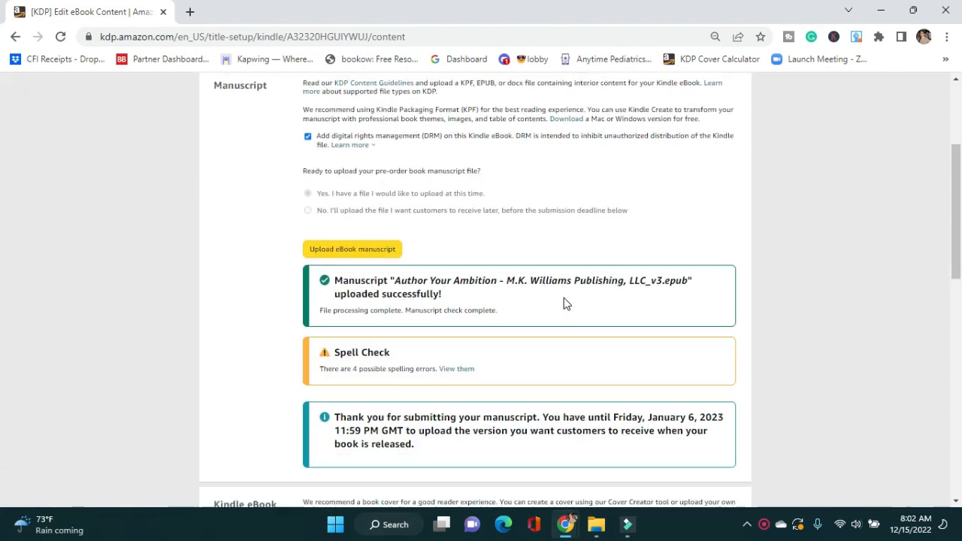
pyautogui.scroll(-1, 371, 352)
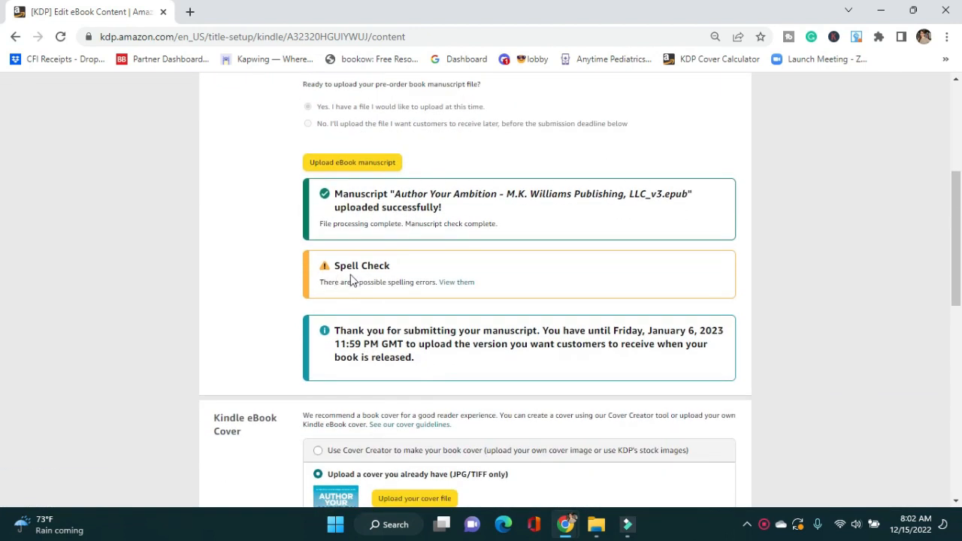
pyautogui.click(454, 282)
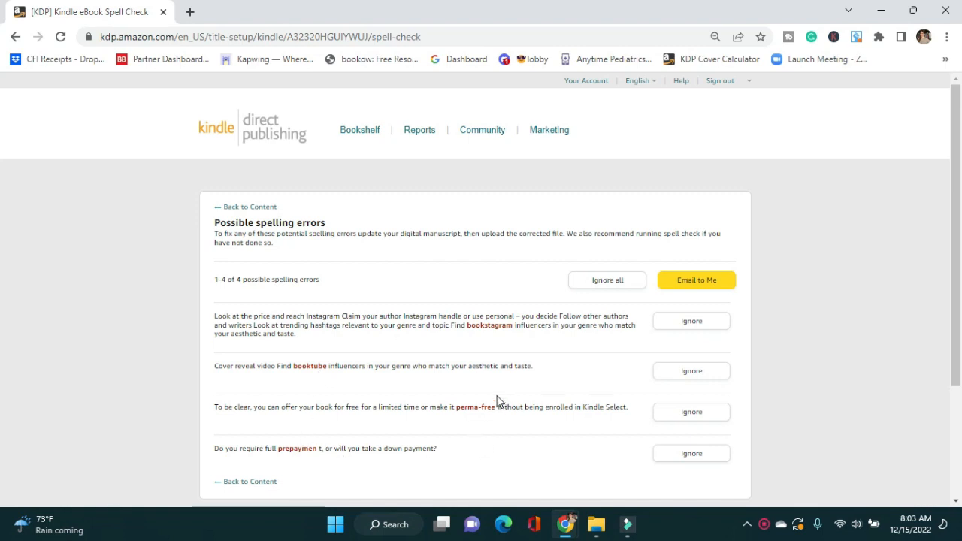
pyautogui.click(596, 286)
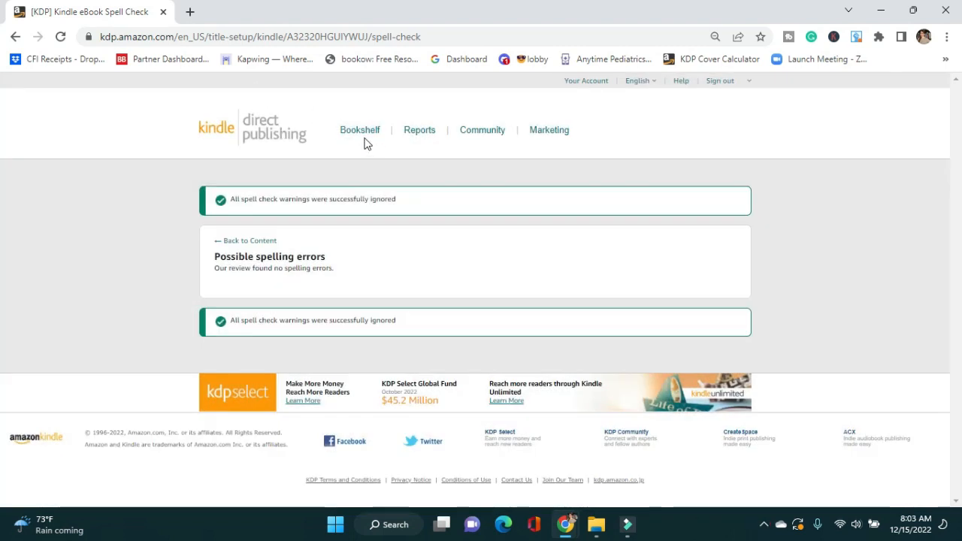
# Return to the Bookshelf and continue the setup of the Author Your Ambition Kindle eBook pre-order draft
pyautogui.click(361, 130)
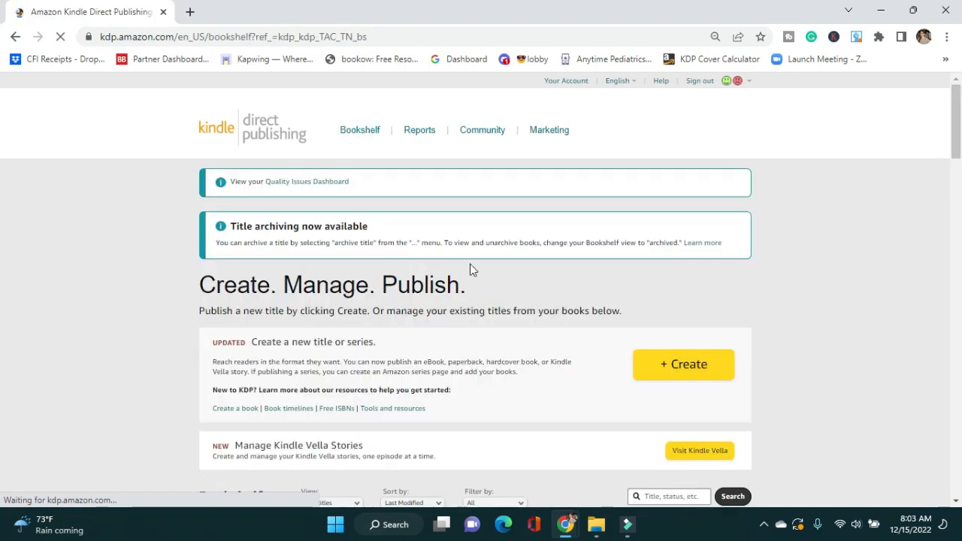
pyautogui.scroll(-3, 468, 264)
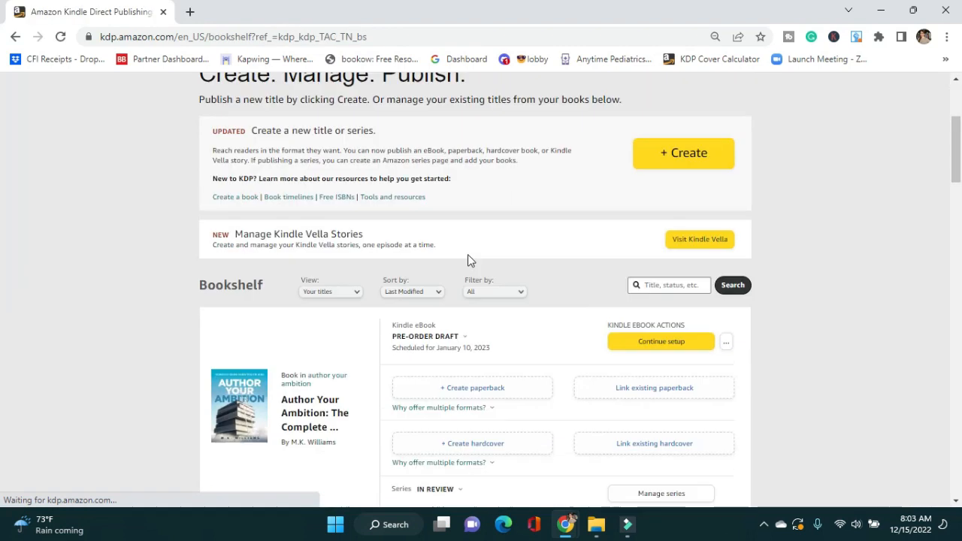
pyautogui.click(664, 343)
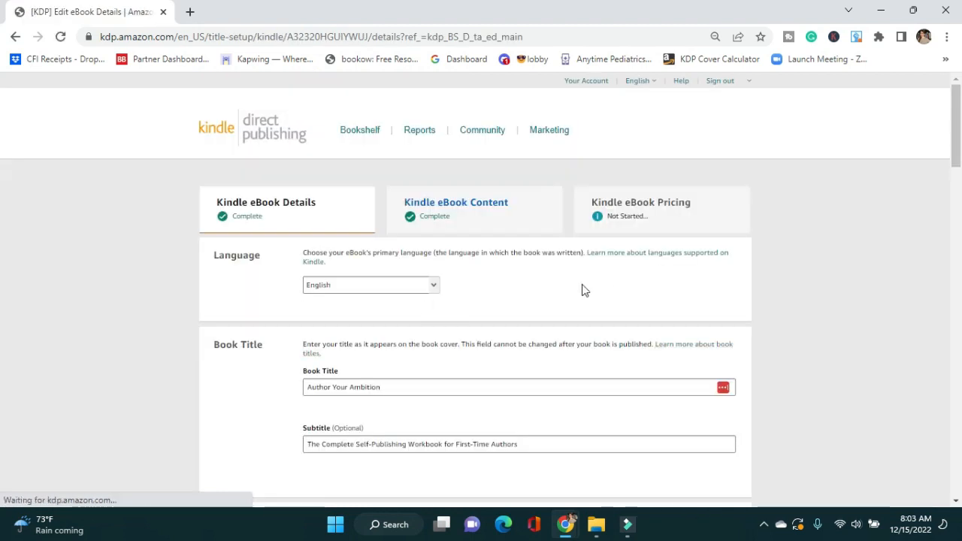
# Look over the eBook details through the pre-order section, then save them and continue to the content stage
pyautogui.scroll(-2, 431, 233)
pyautogui.scroll(1, 489, 193)
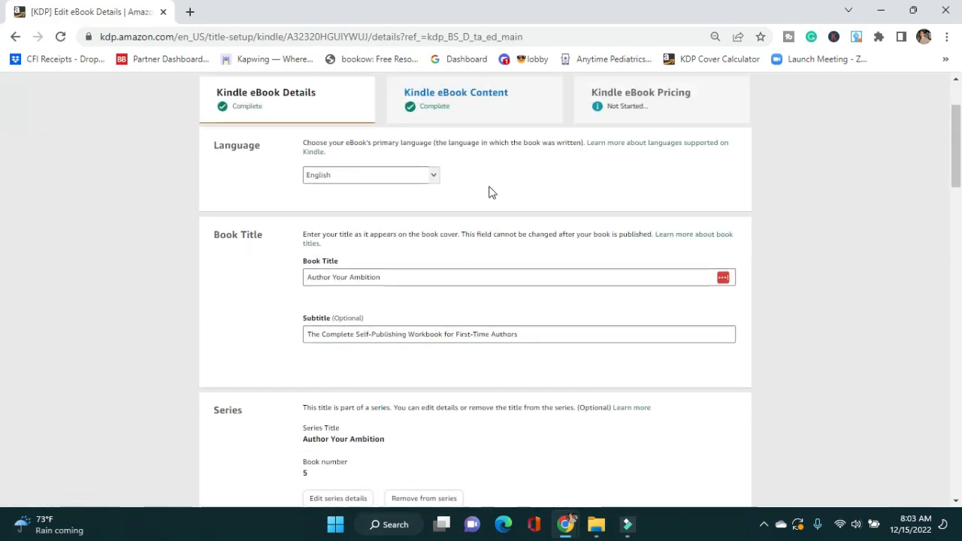
pyautogui.scroll(-15, 489, 200)
pyautogui.moveTo(507, 239)
pyautogui.scroll(-7, 676, 376)
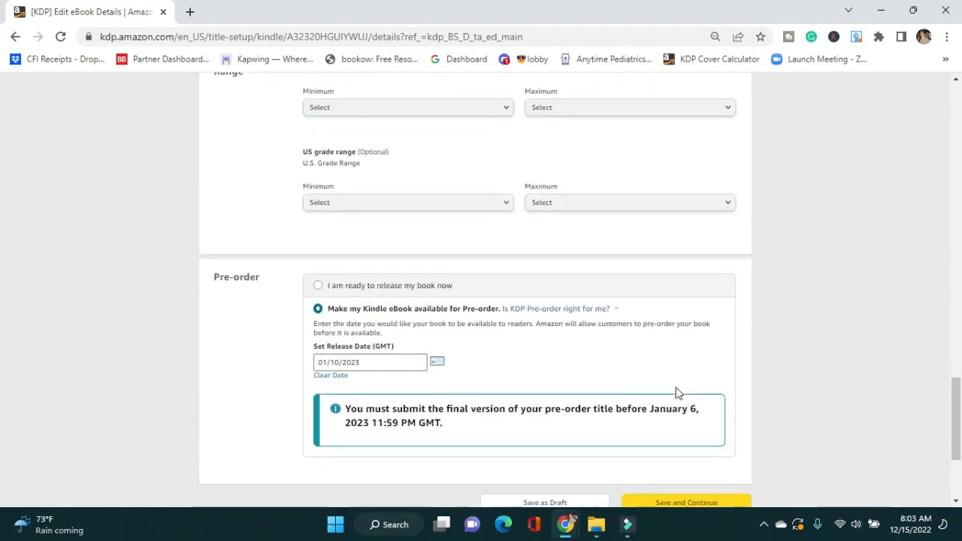
pyautogui.click(687, 322)
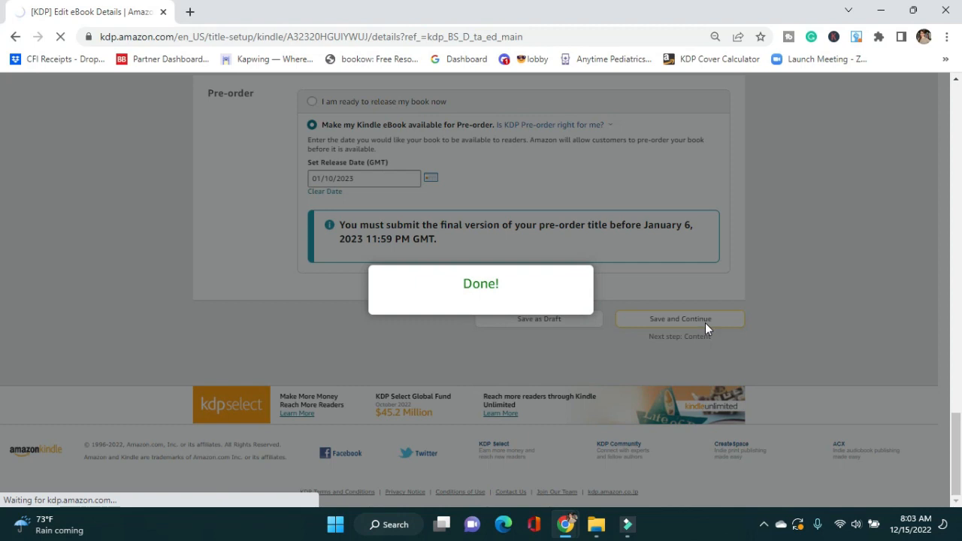
pyautogui.scroll(-5, 709, 326)
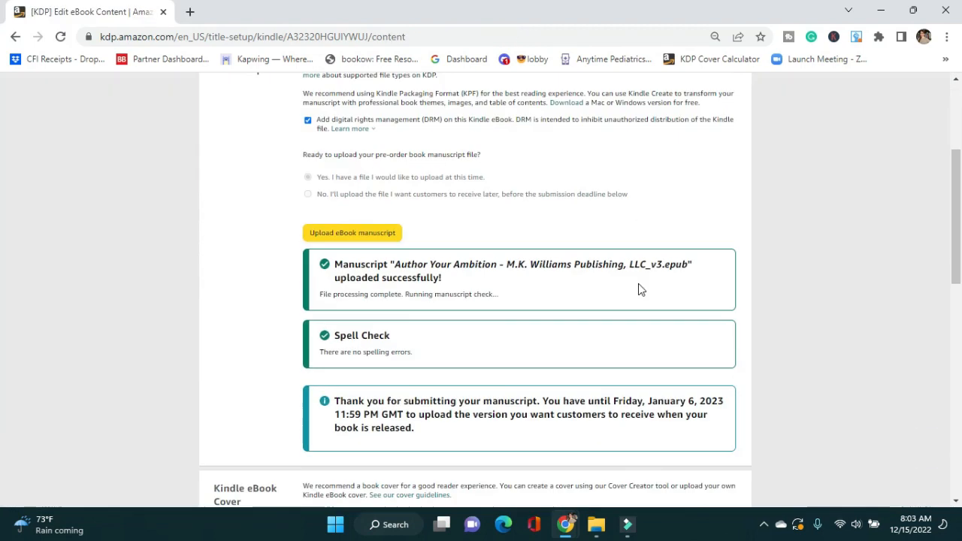
pyautogui.scroll(-6, 634, 271)
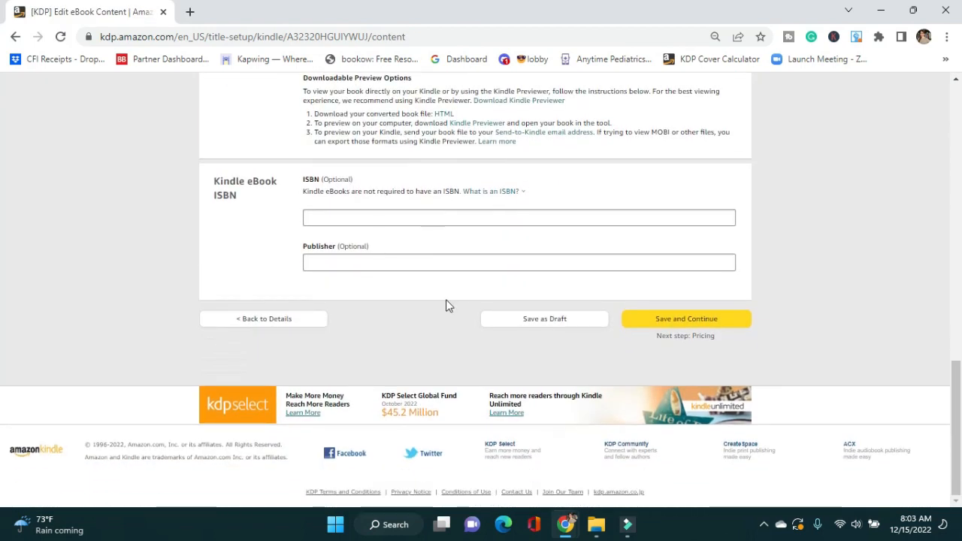
pyautogui.scroll(2, 447, 303)
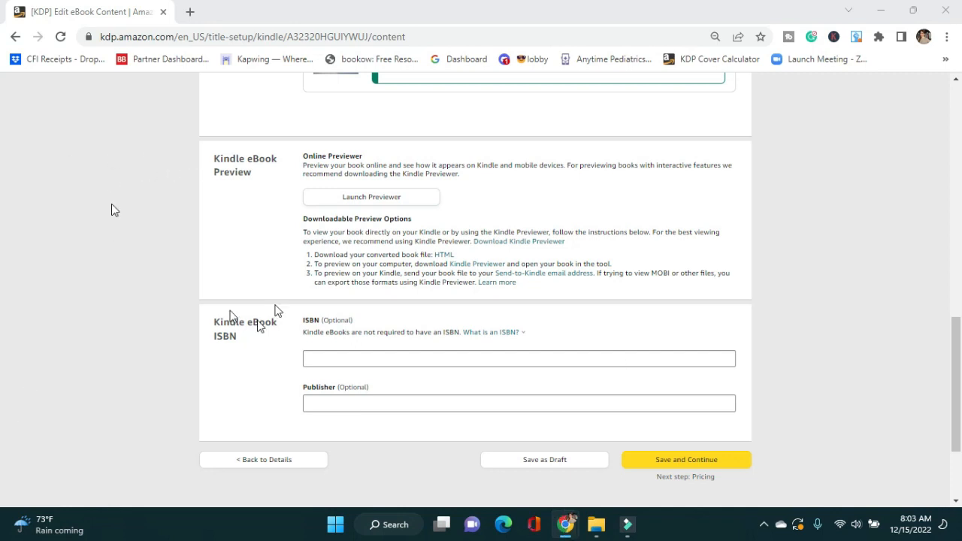
pyautogui.click(387, 357)
pyautogui.hotkey('ctrl', 'v')
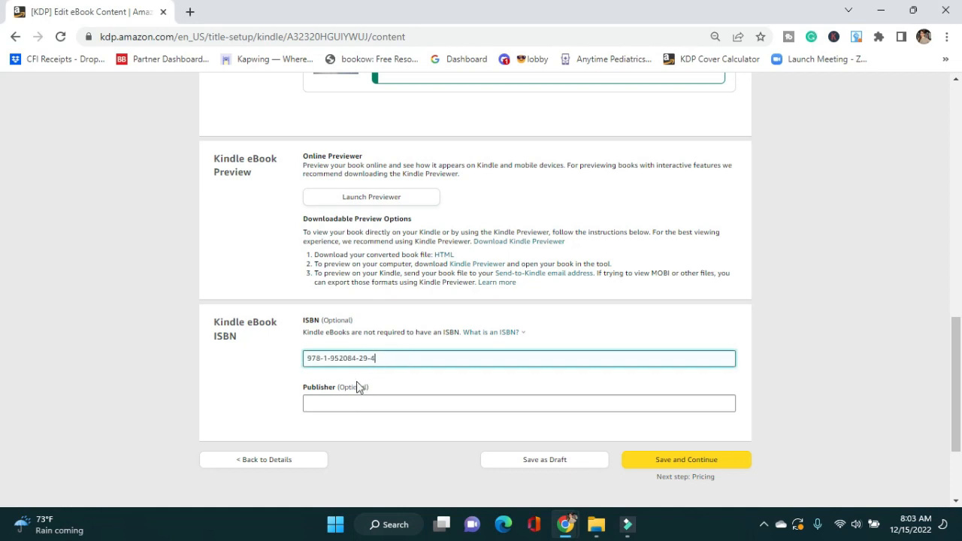
# Enter M.K. Williams Publishing, LLC as the publisher, then save the content and continue to pricing
pyautogui.click(354, 404)
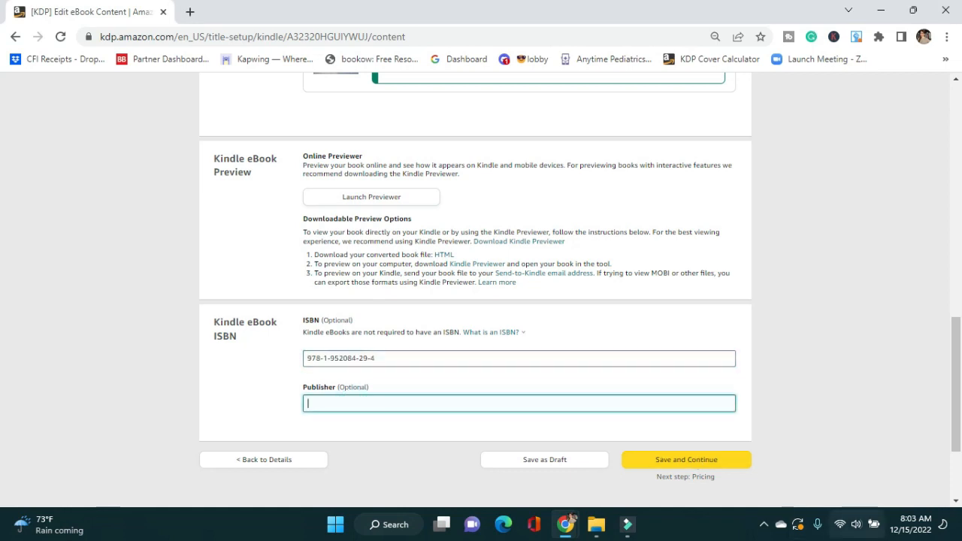
pyautogui.write('M.K. Williams Publishing, LLC')
pyautogui.click(391, 404)
pyautogui.press('BackSpace')
pyautogui.write(',')
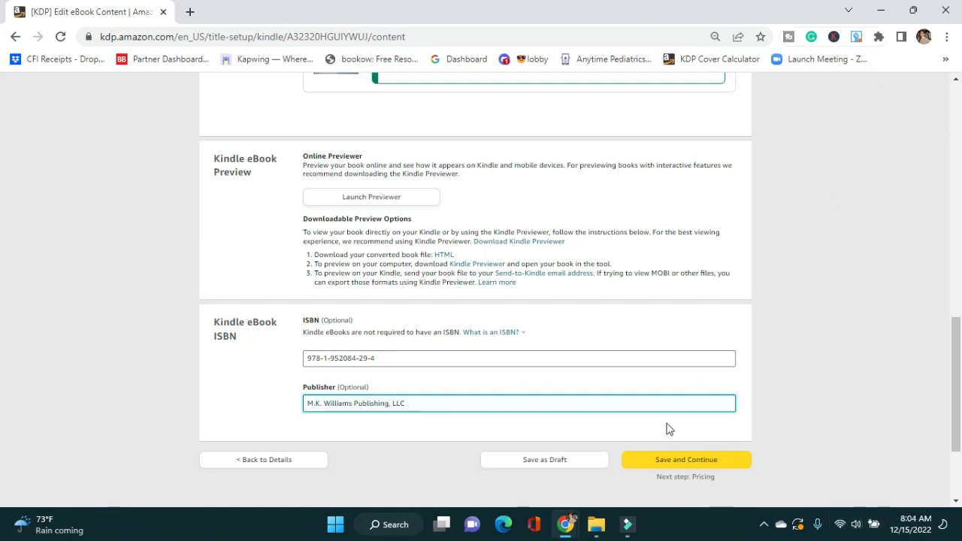
pyautogui.click(704, 460)
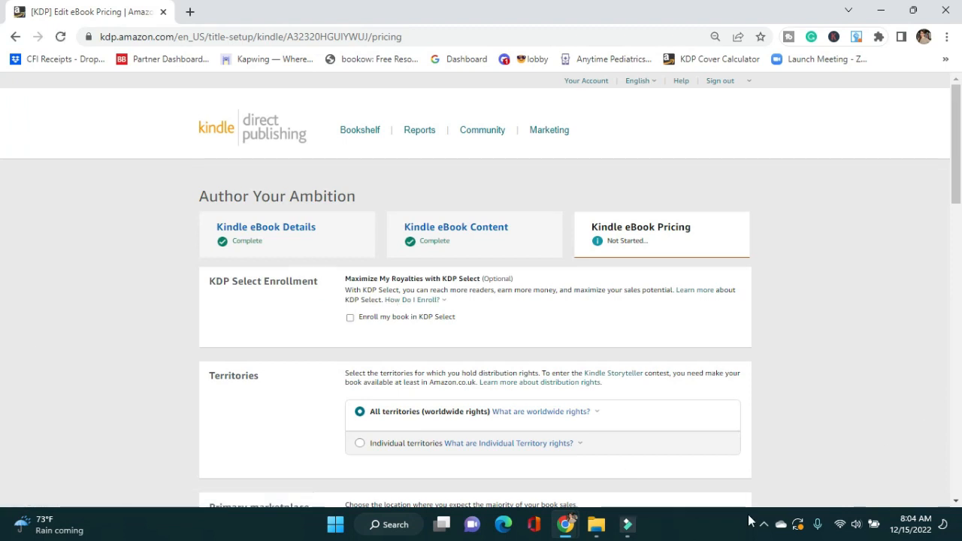
pyautogui.click(764, 524)
pyautogui.click(836, 325)
# Review the KDP Select, territories and primary marketplace options, keeping Amazon.com as the primary marketplace
pyautogui.scroll(-1, 208, 319)
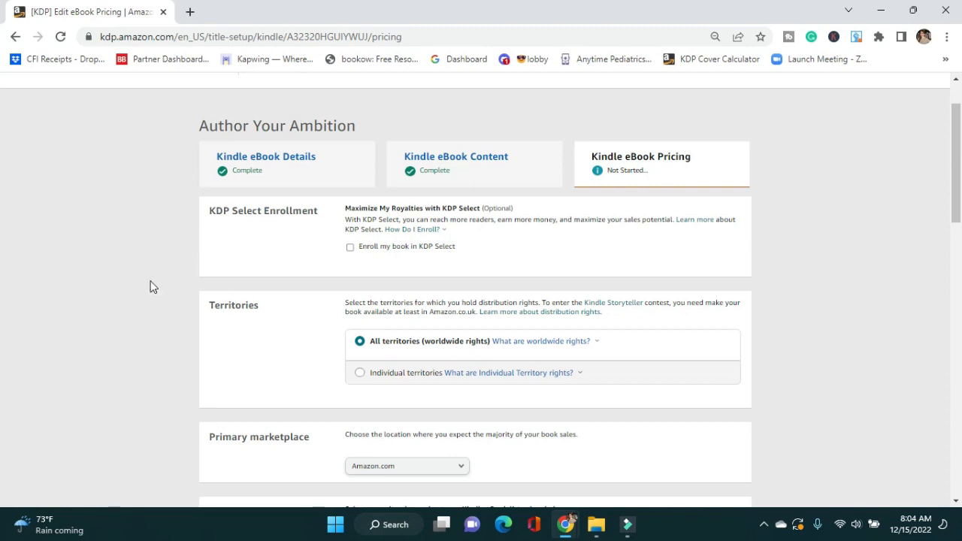
pyautogui.scroll(-1, 186, 351)
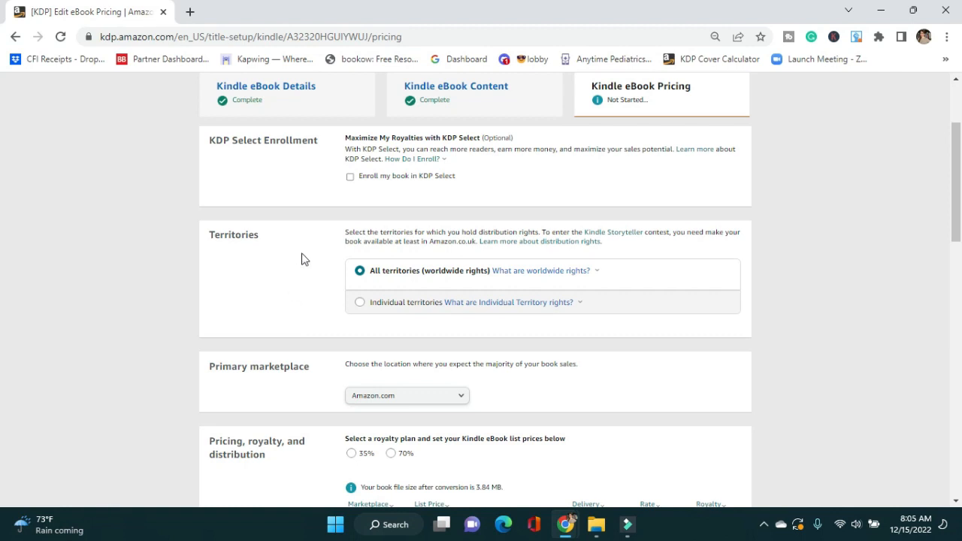
pyautogui.scroll(-1, 294, 260)
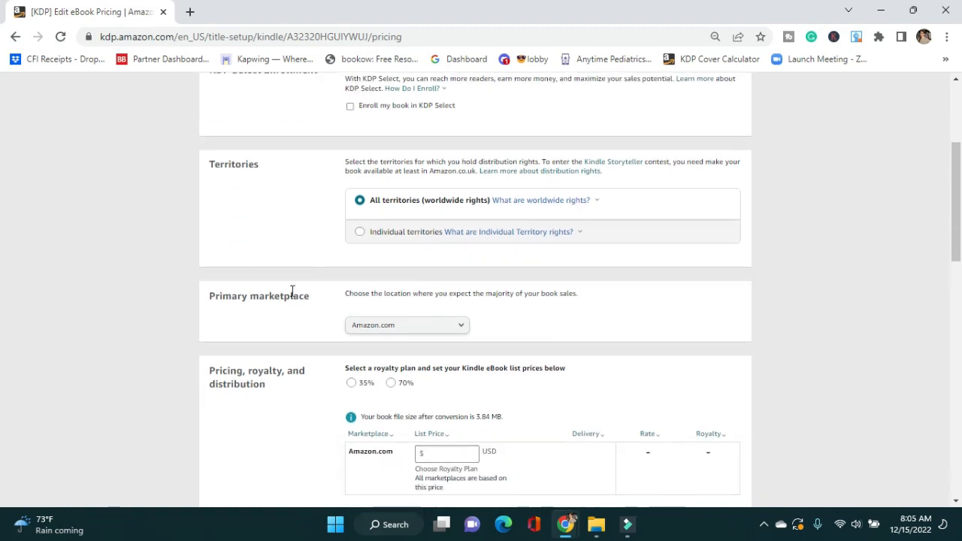
pyautogui.click(440, 328)
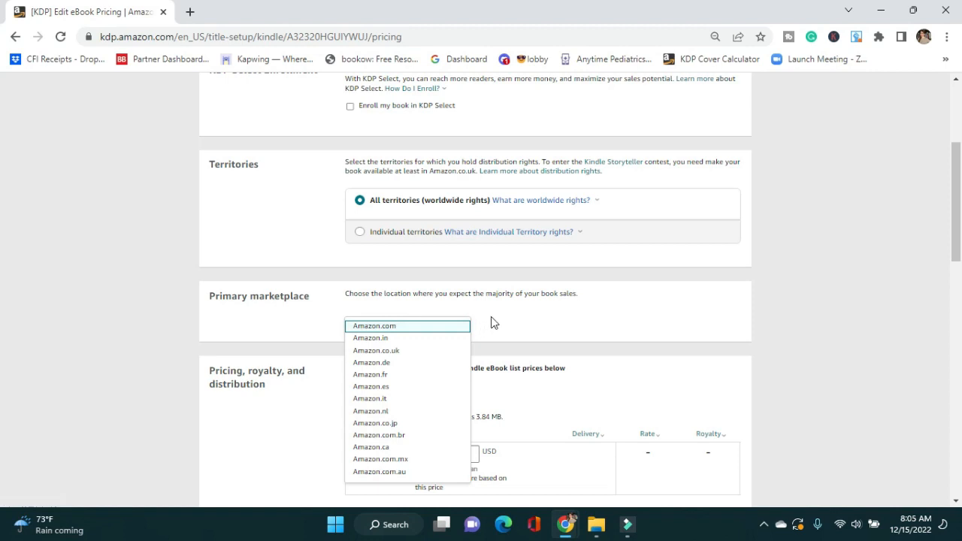
pyautogui.click(523, 336)
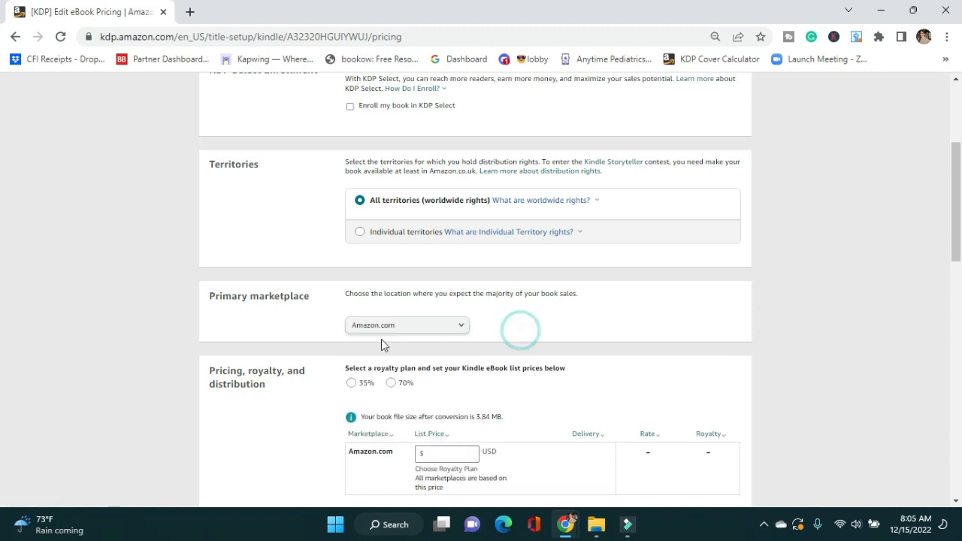
# Set the Amazon.com list price to 9.99 USD and choose the 70% royalty plan
pyautogui.scroll(-1, 220, 308)
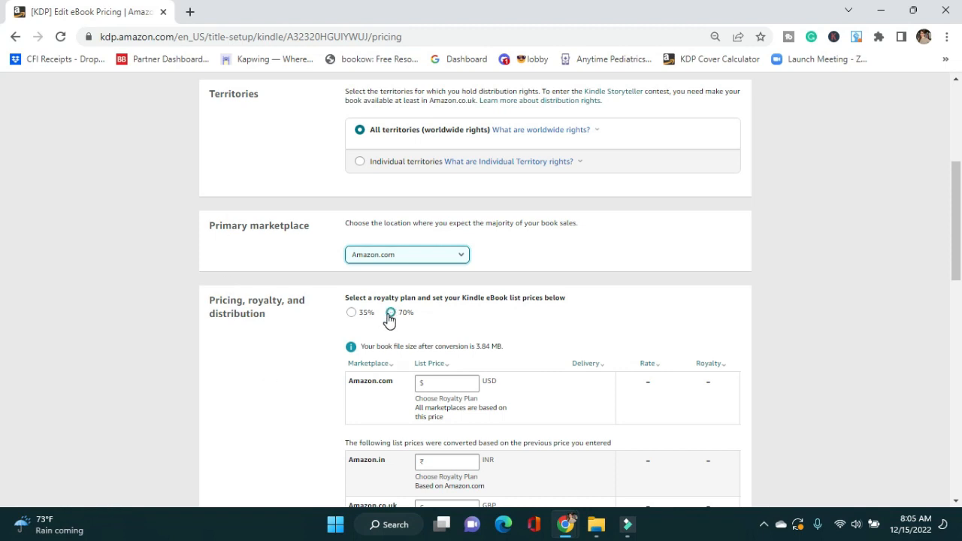
pyautogui.click(432, 386)
pyautogui.write('9.99')
pyautogui.click(521, 352)
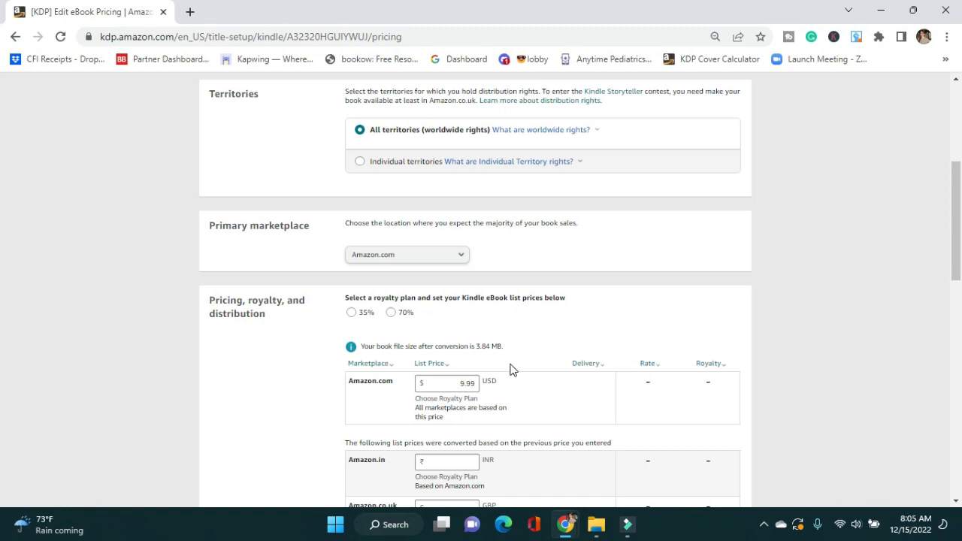
pyautogui.click(391, 313)
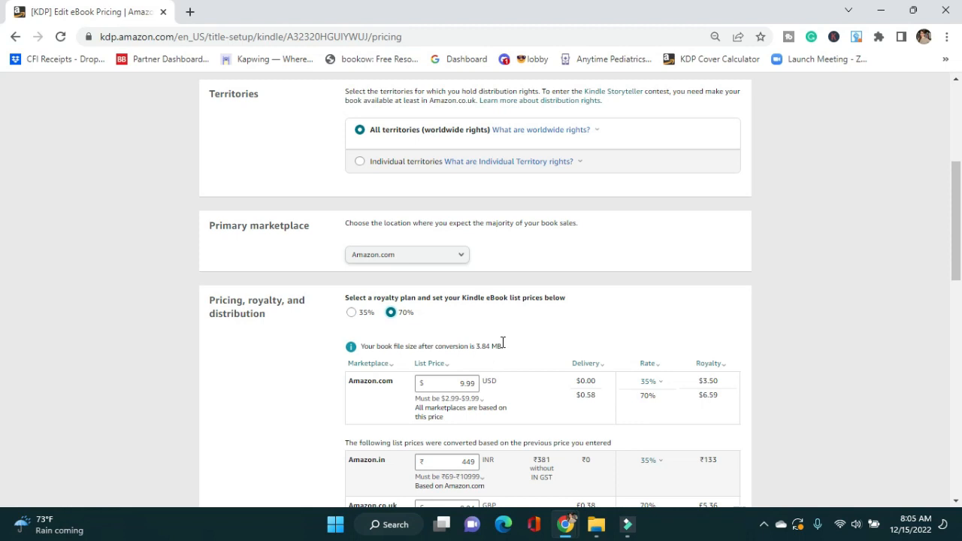
# Examine the converted list prices, delivery costs, rates and royalties for every marketplace, along with the pre-order terms
pyautogui.moveTo(473, 400)
pyautogui.scroll(-1, 539, 319)
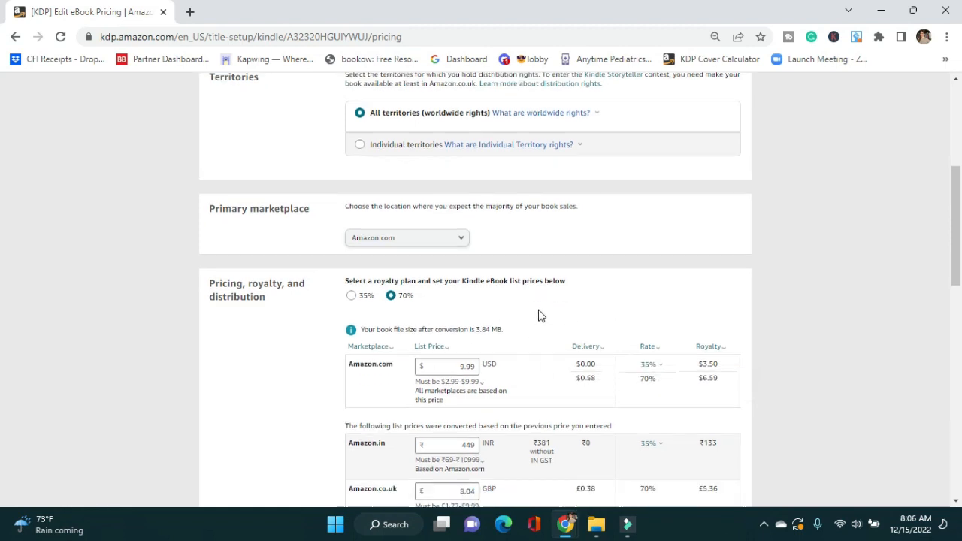
pyautogui.scroll(-1, 525, 294)
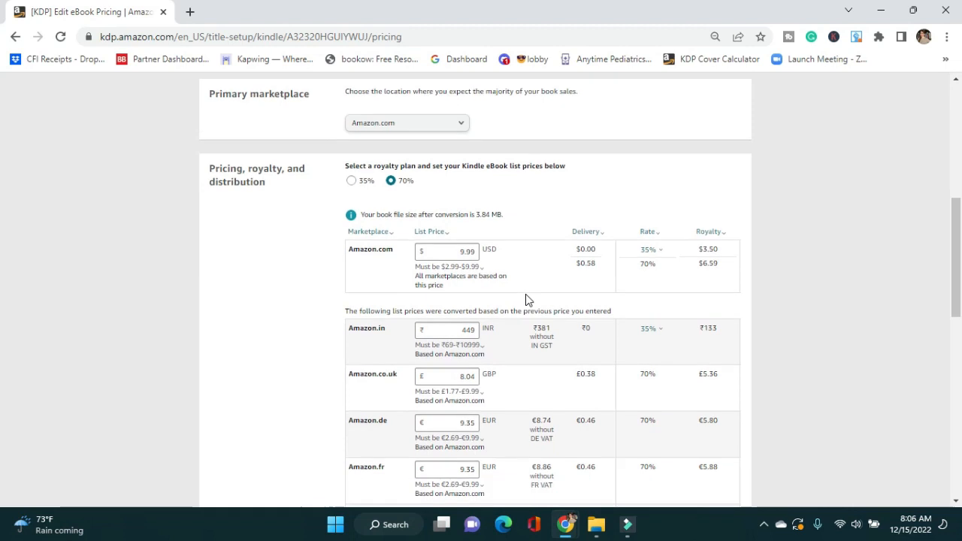
pyautogui.moveTo(478, 255)
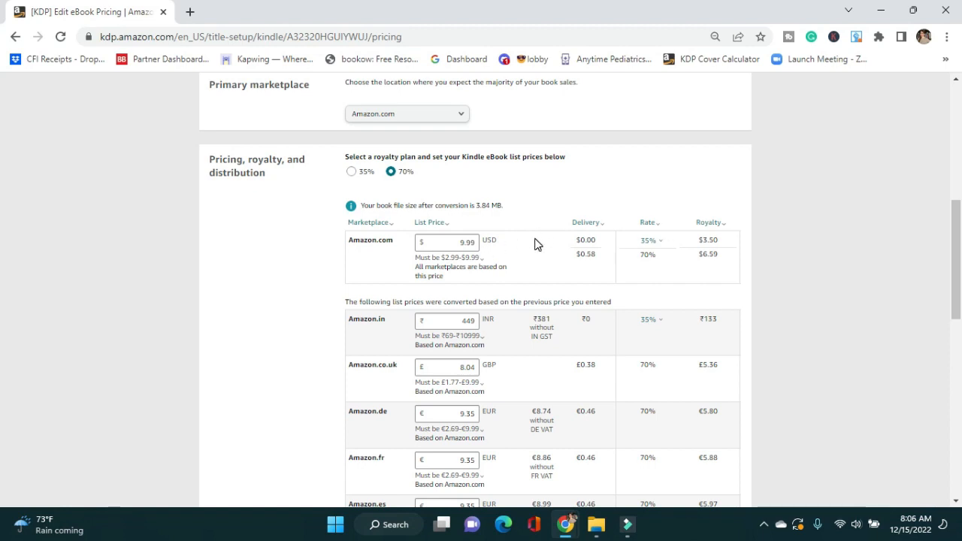
pyautogui.scroll(-2, 534, 239)
pyautogui.scroll(-6, 528, 243)
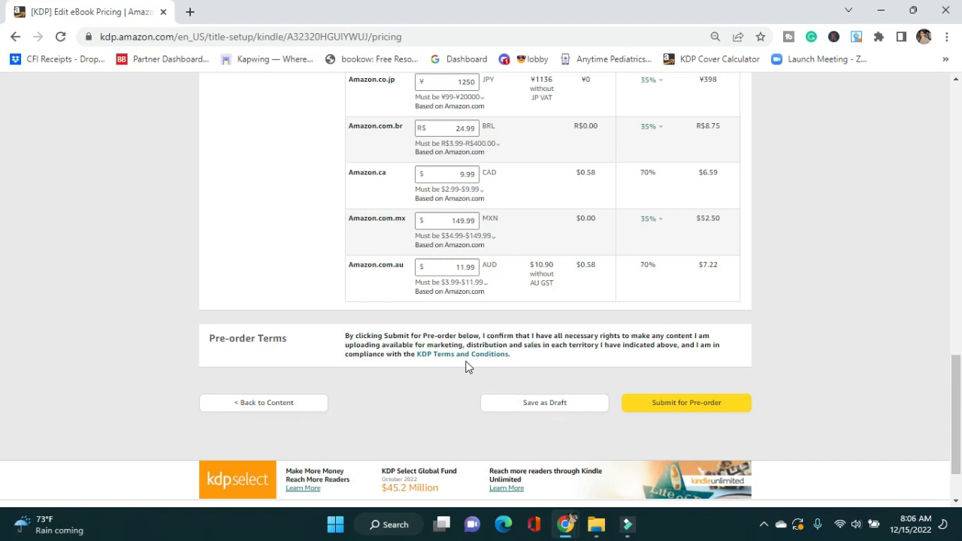
pyautogui.scroll(3, 550, 290)
pyautogui.scroll(-4, 493, 308)
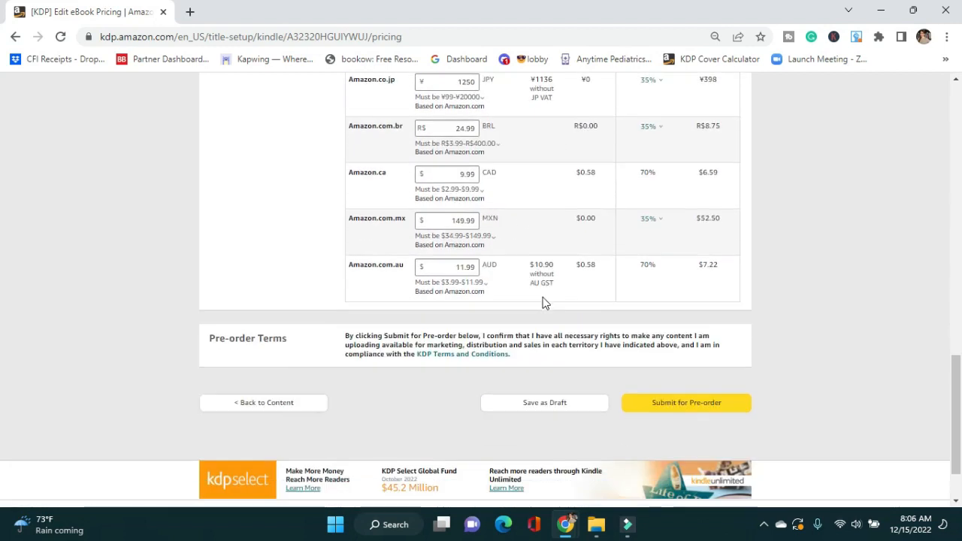
pyautogui.scroll(5, 848, 331)
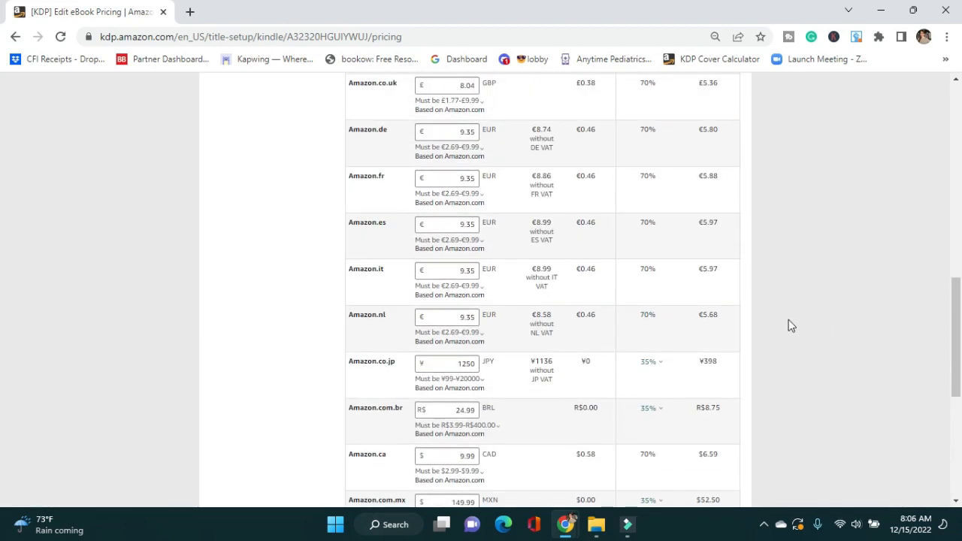
# Check the remaining marketplace prices and the pre-order terms, then submit the Kindle eBook for pre-order
pyautogui.scroll(2, 765, 319)
pyautogui.scroll(-3, 765, 319)
pyautogui.scroll(-1, 760, 313)
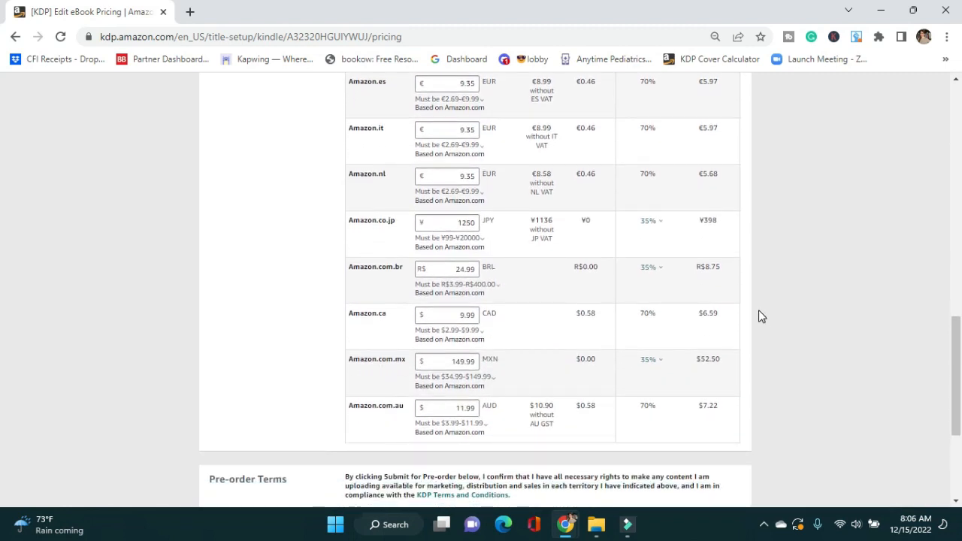
pyautogui.scroll(-1, 758, 312)
pyautogui.scroll(-1, 759, 315)
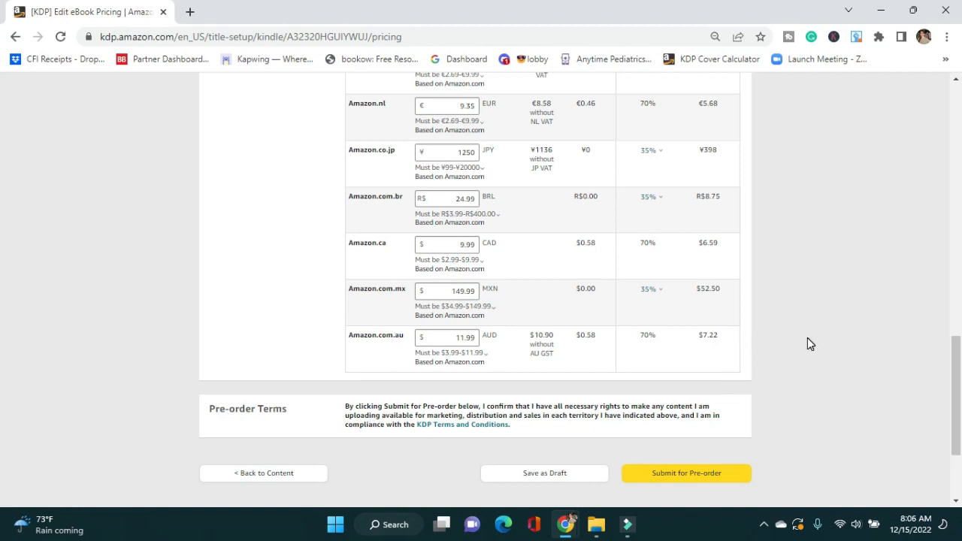
pyautogui.scroll(2, 809, 344)
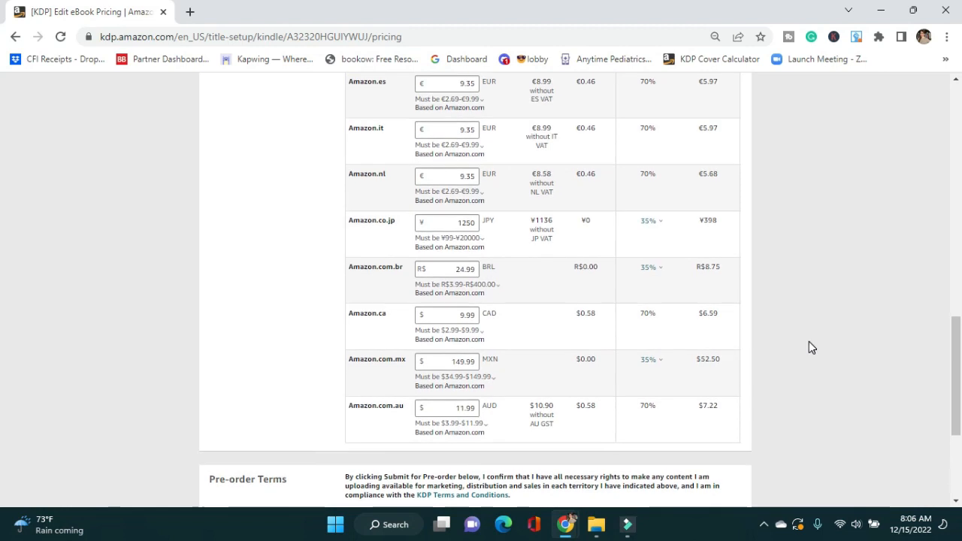
pyautogui.scroll(-4, 804, 339)
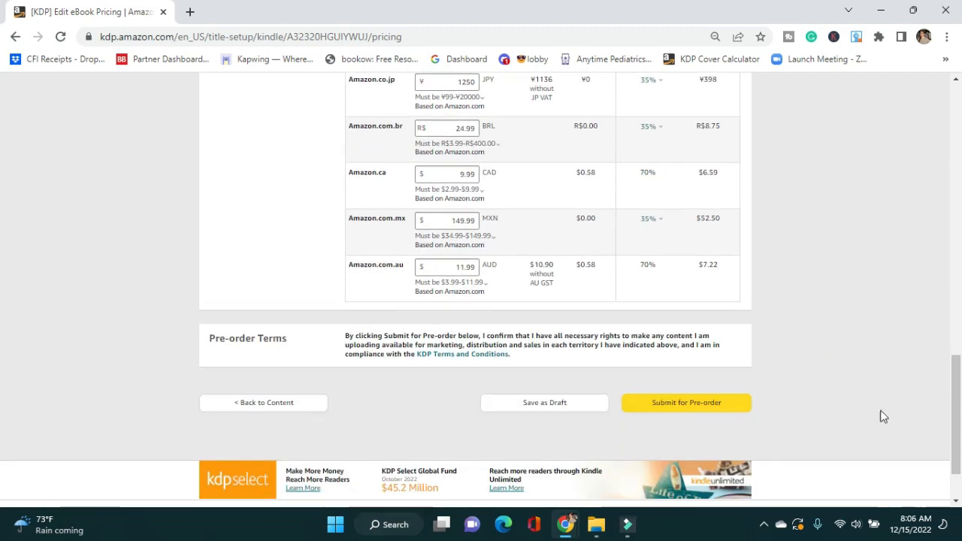
pyautogui.click(681, 404)
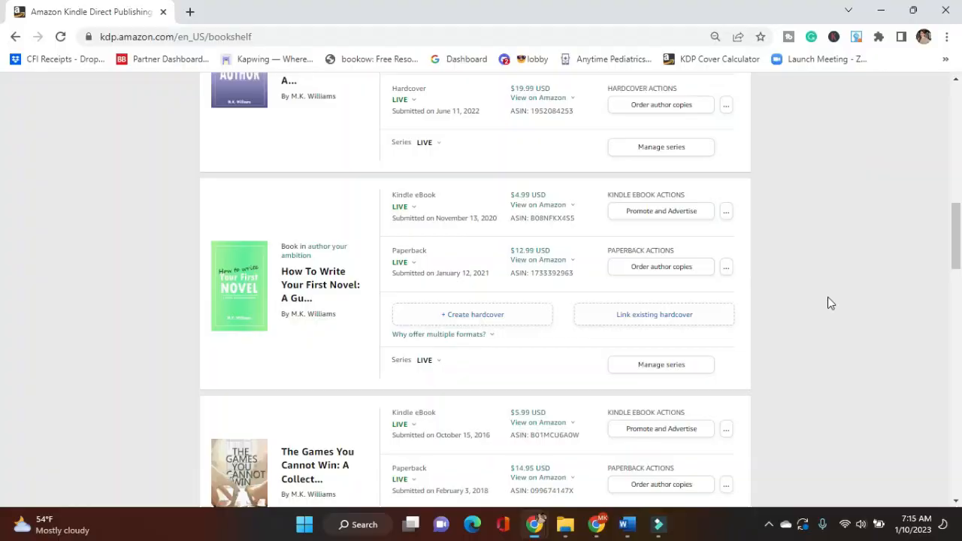
# Find Author Your Ambition on the bookshelf and start creating its paperback edition
pyautogui.scroll(10, 828, 298)
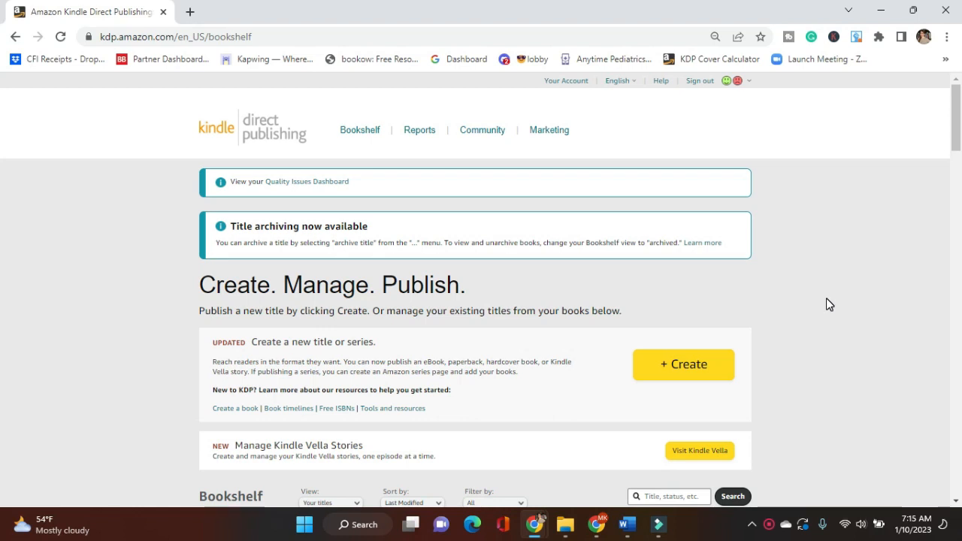
pyautogui.scroll(-7, 827, 301)
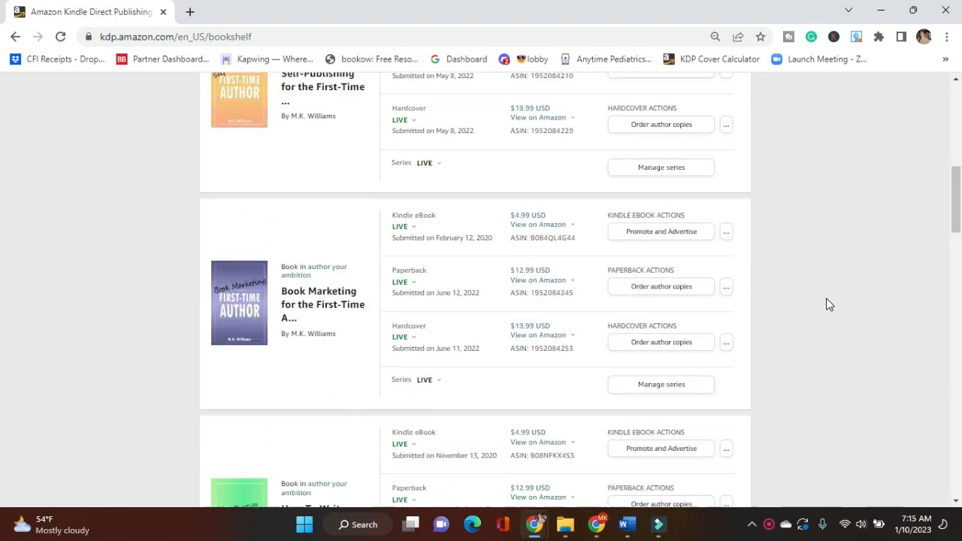
pyautogui.scroll(-1, 576, 243)
pyautogui.scroll(2, 350, 159)
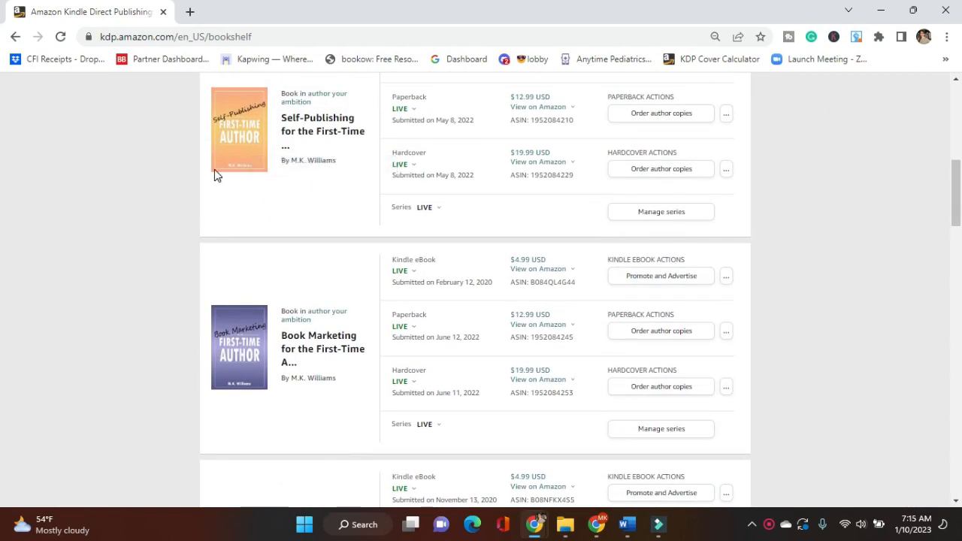
pyautogui.scroll(-9, 258, 290)
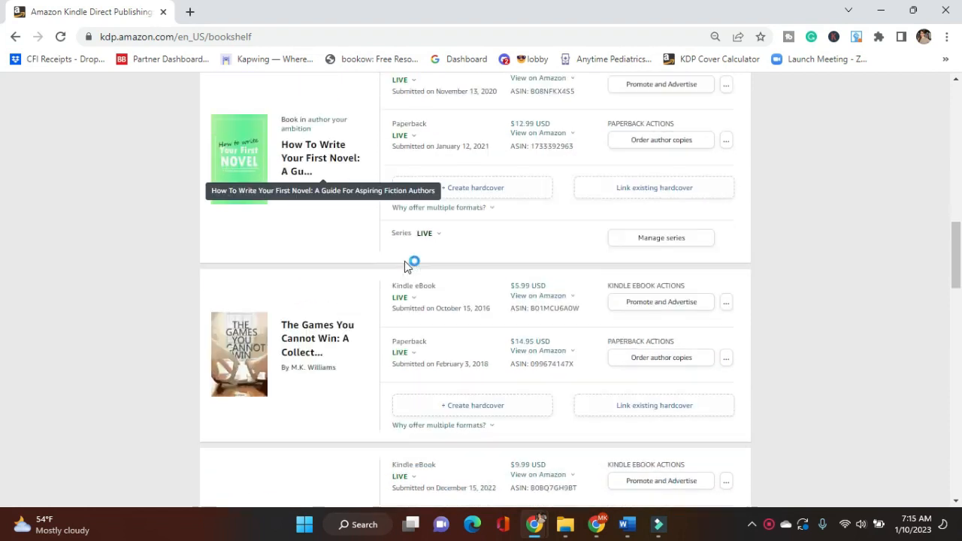
pyautogui.scroll(-2, 361, 259)
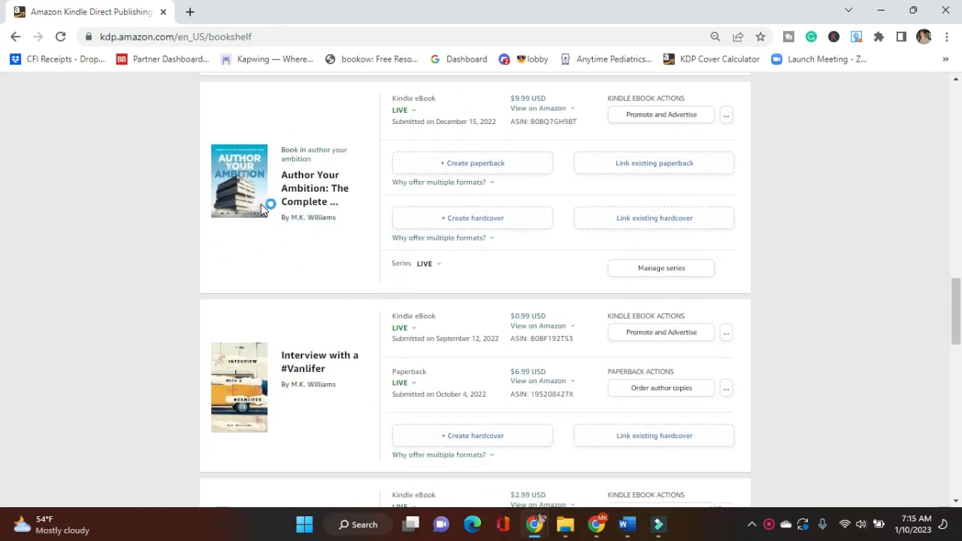
pyautogui.scroll(1, 335, 196)
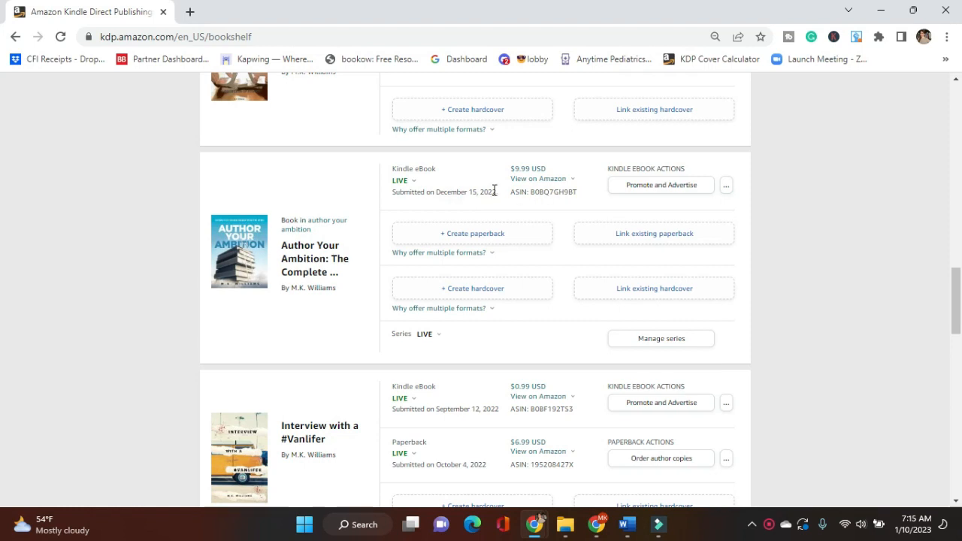
pyautogui.moveTo(957, 307); pyautogui.dragTo(952, 94)
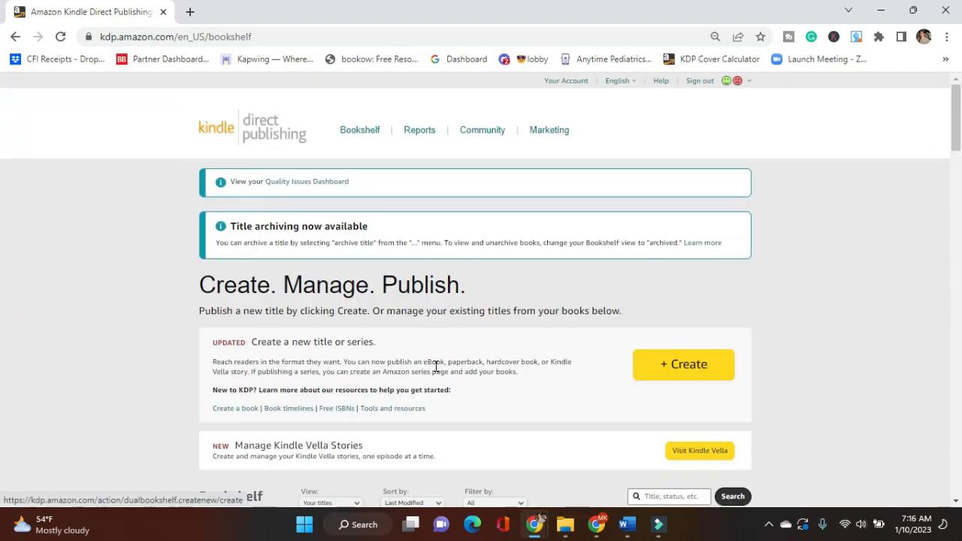
pyautogui.moveTo(956, 144); pyautogui.dragTo(957, 321)
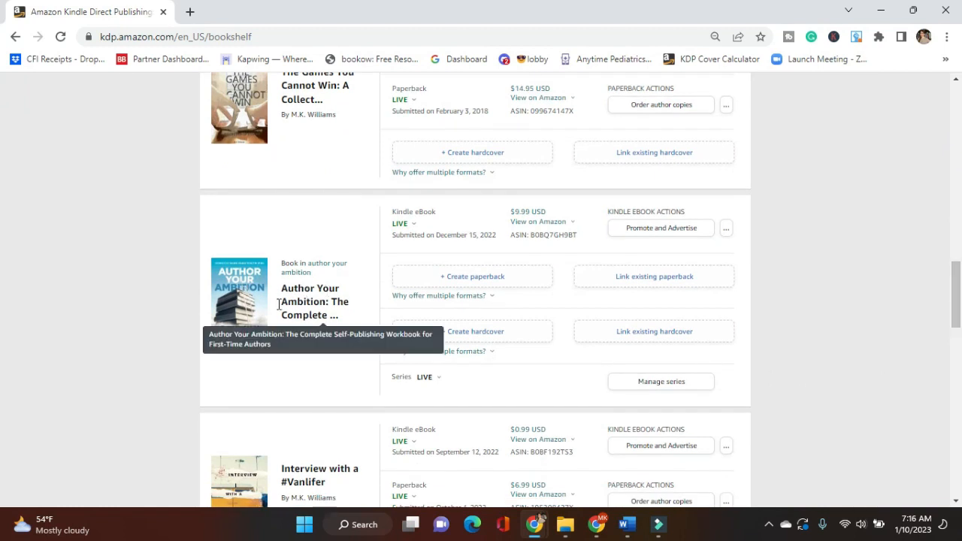
pyautogui.click(467, 281)
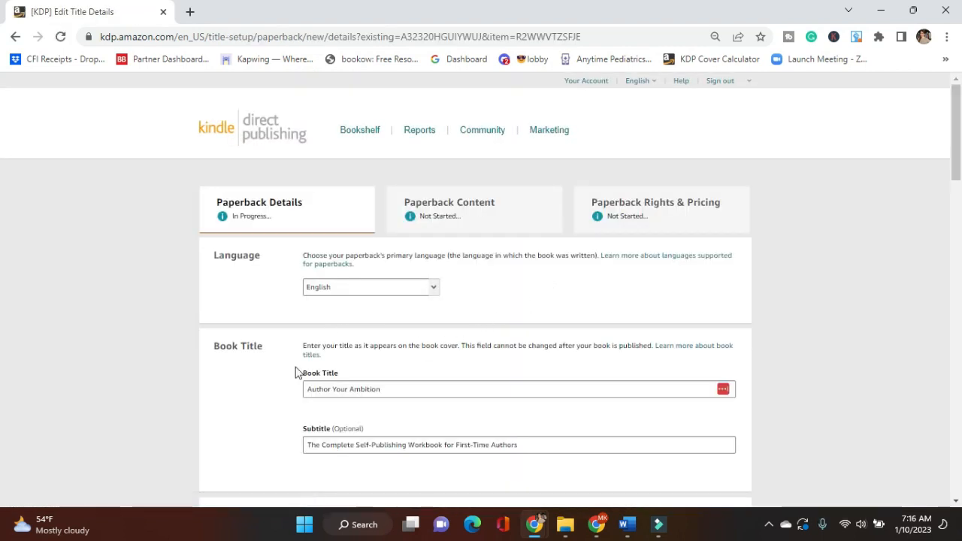
# Review the prefilled paperback details, from title and series to keywords, categories and adult content, then save and continue to the content
pyautogui.scroll(-1, 402, 401)
pyautogui.scroll(-2, 341, 382)
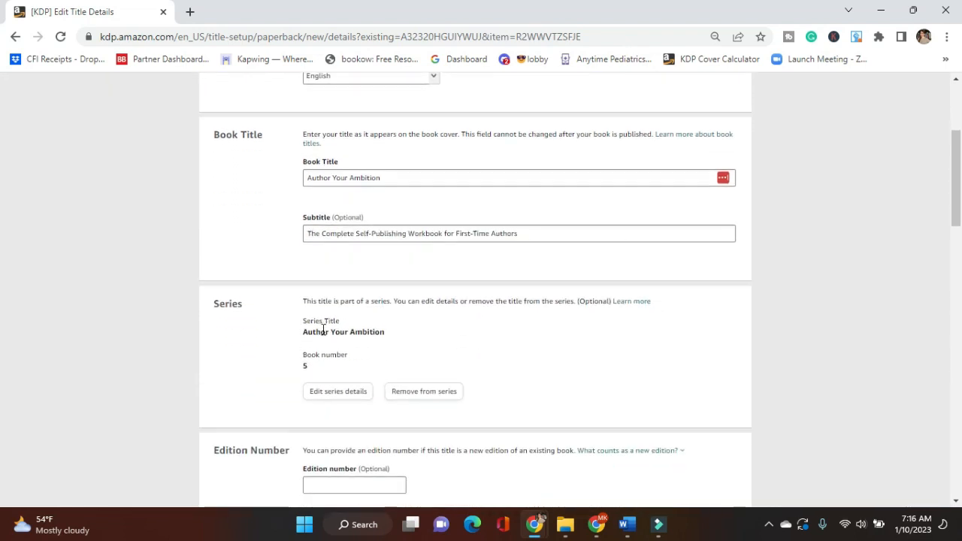
pyautogui.scroll(-3, 336, 367)
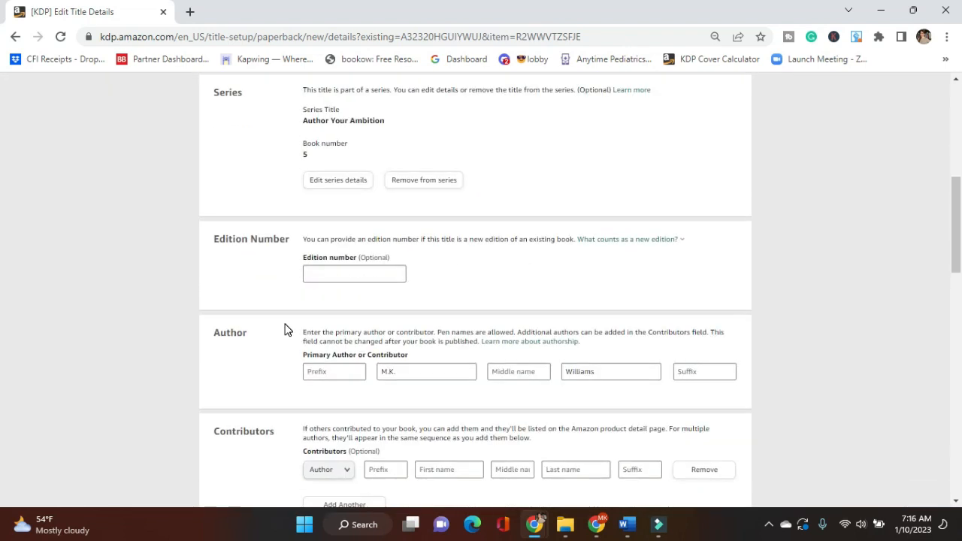
pyautogui.scroll(-4, 278, 325)
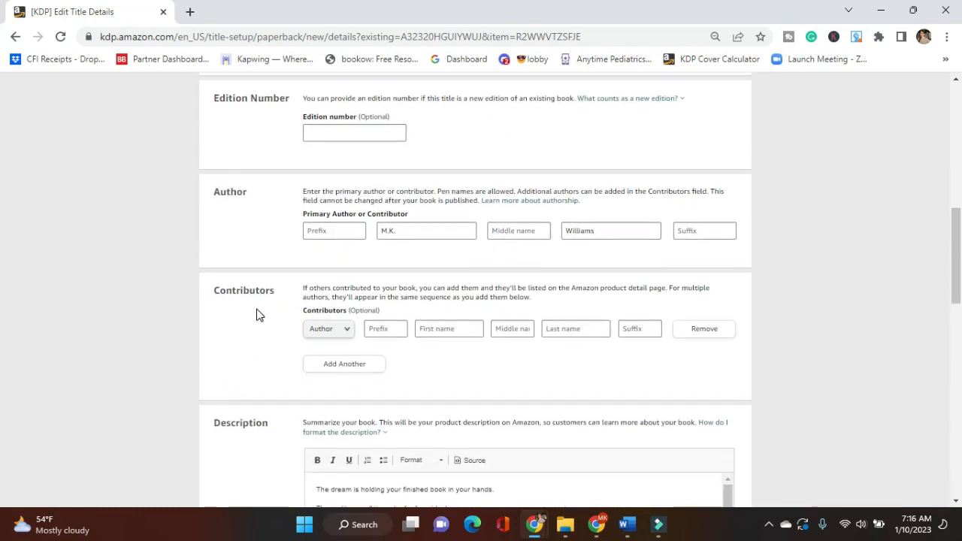
pyautogui.scroll(-1, 248, 306)
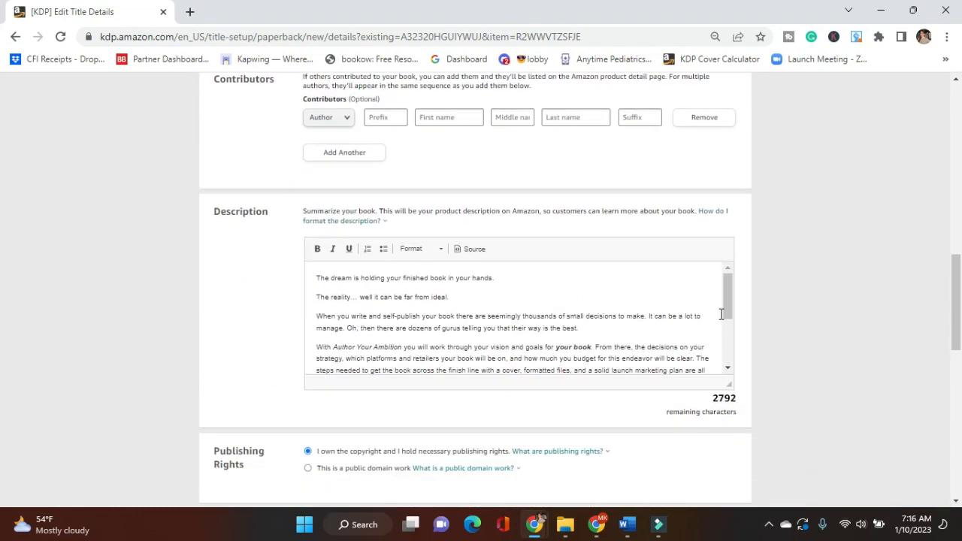
pyautogui.moveTo(727, 301); pyautogui.dragTo(727, 343)
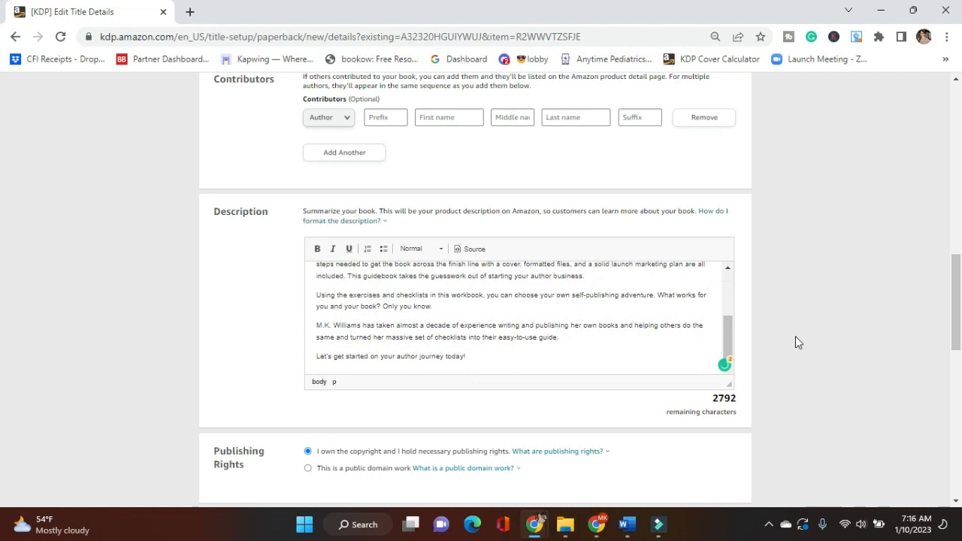
pyautogui.scroll(-1, 797, 336)
pyautogui.scroll(-2, 774, 337)
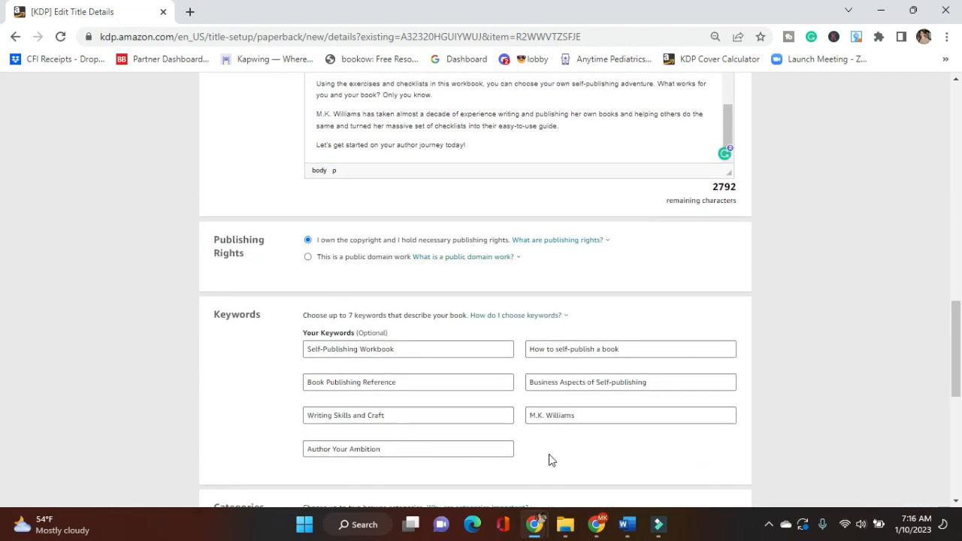
pyautogui.scroll(-4, 526, 406)
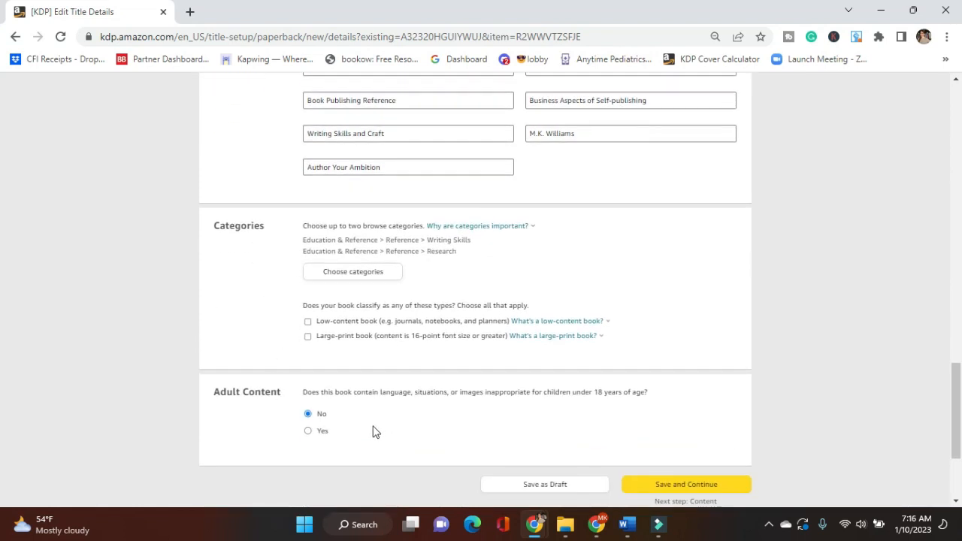
pyautogui.scroll(-1, 733, 413)
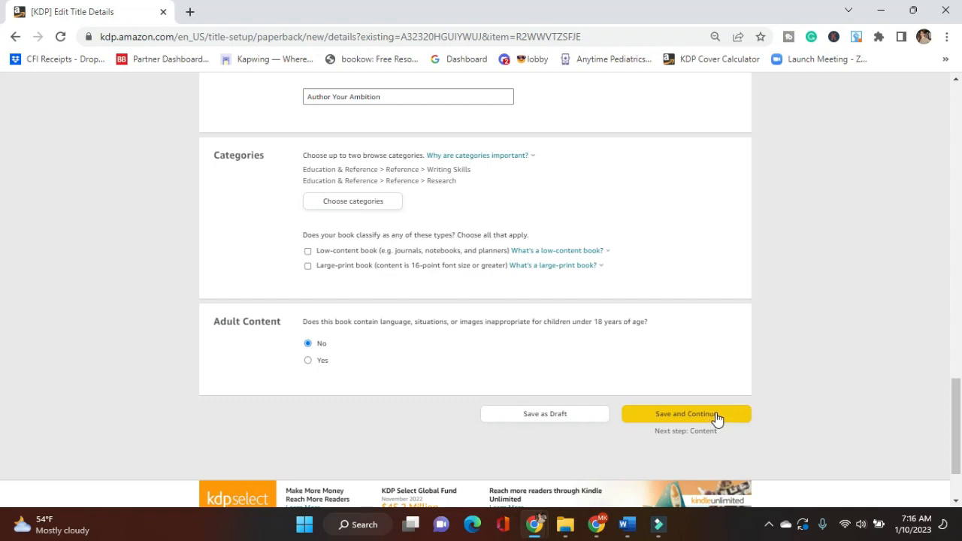
pyautogui.click(715, 416)
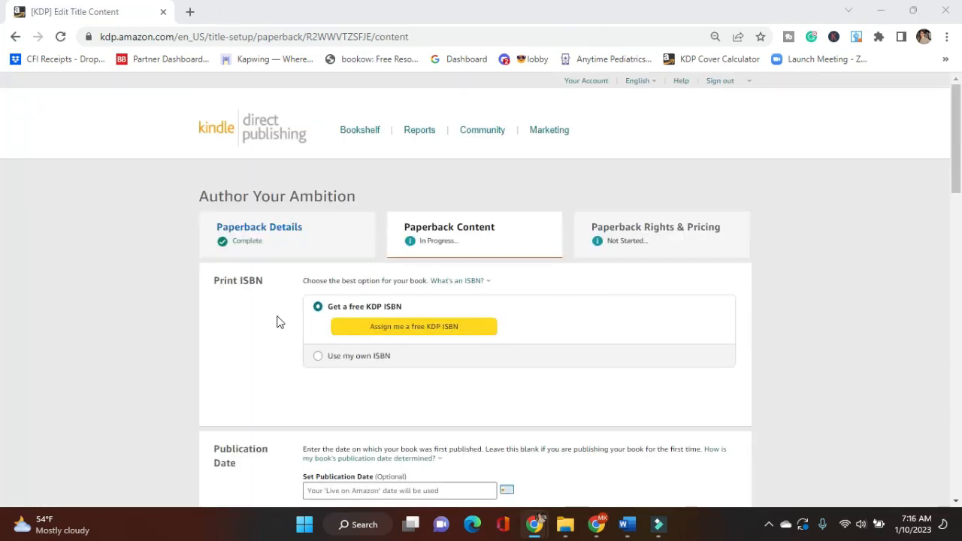
pyautogui.click(318, 361)
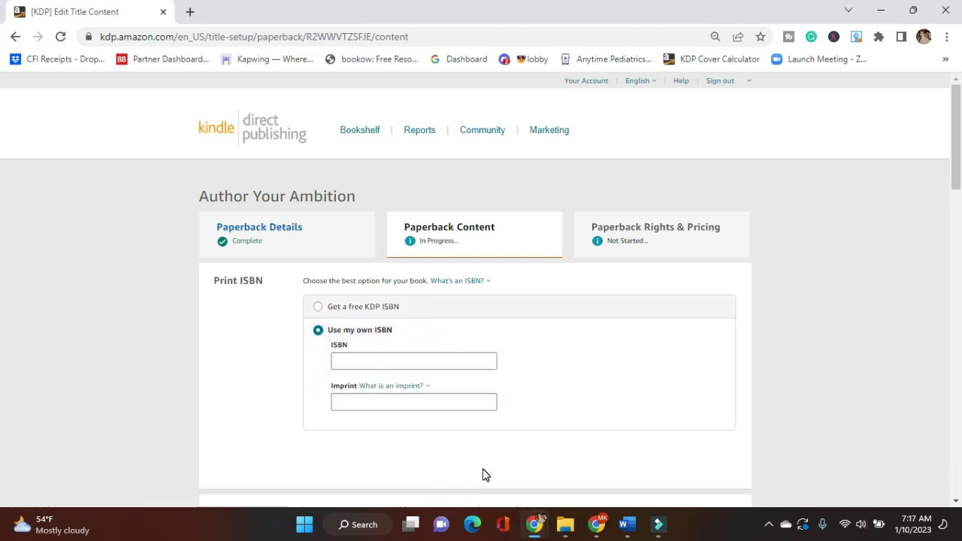
pyautogui.click(645, 529)
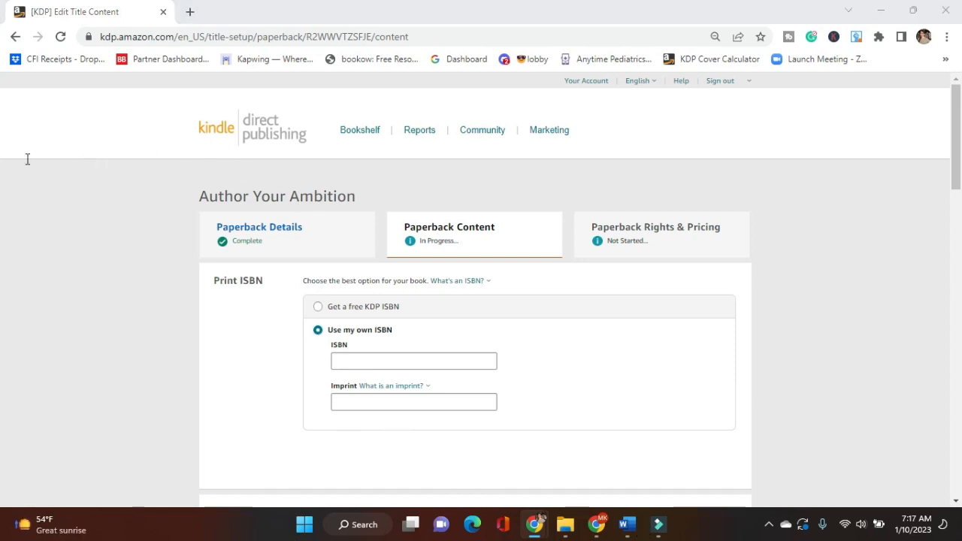
pyautogui.click(352, 361)
pyautogui.hotkey('ctrl', 'v')
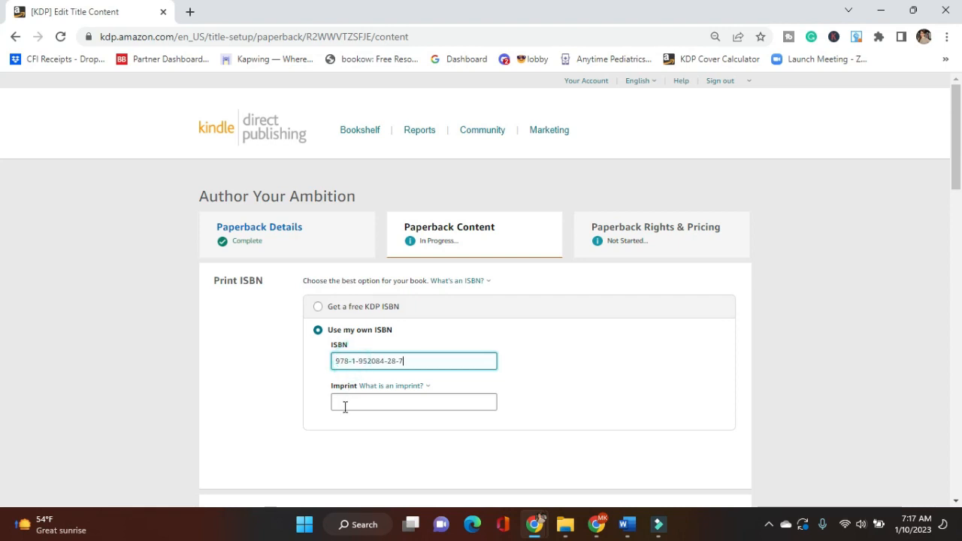
pyautogui.click(222, 18)
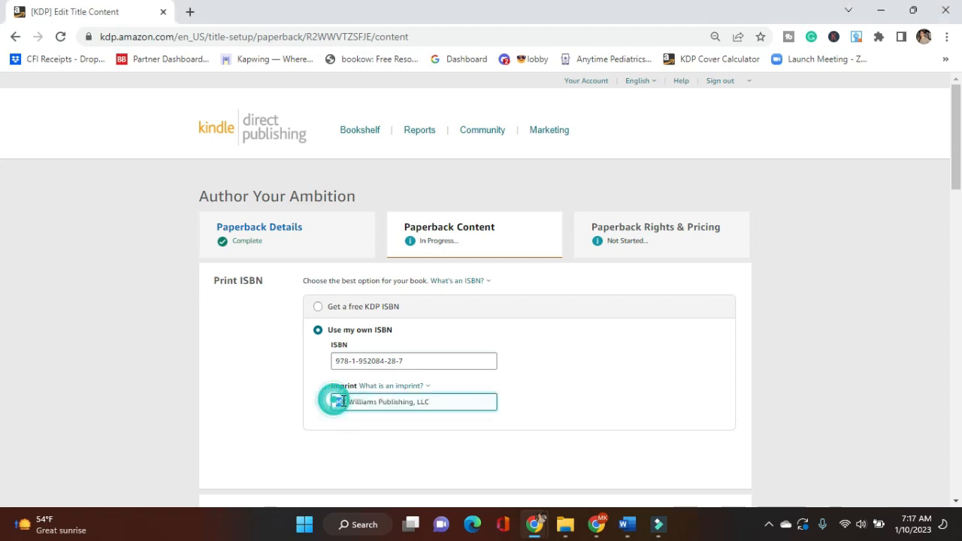
# Set the paperback's publication date to 01/10/2023
pyautogui.scroll(-1, 231, 285)
pyautogui.scroll(-3, 231, 285)
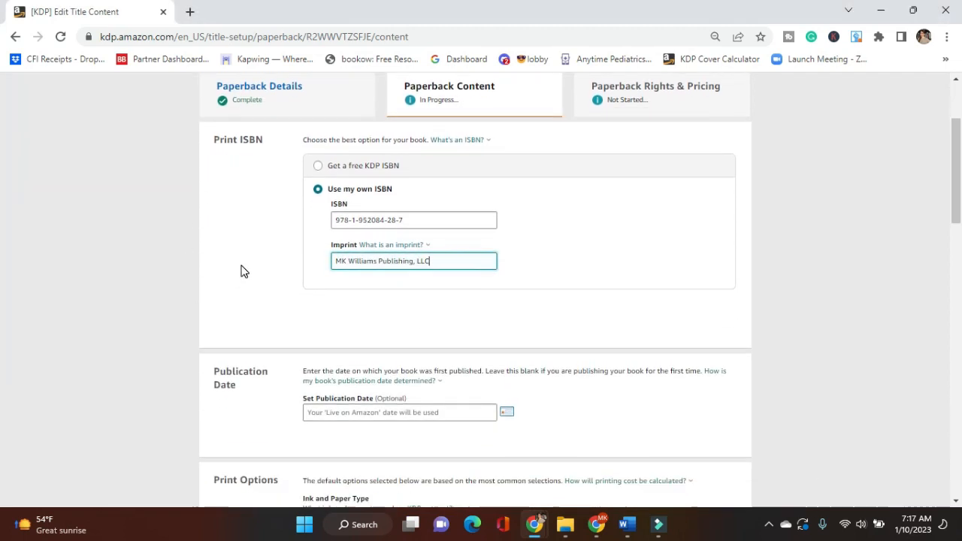
pyautogui.click(507, 272)
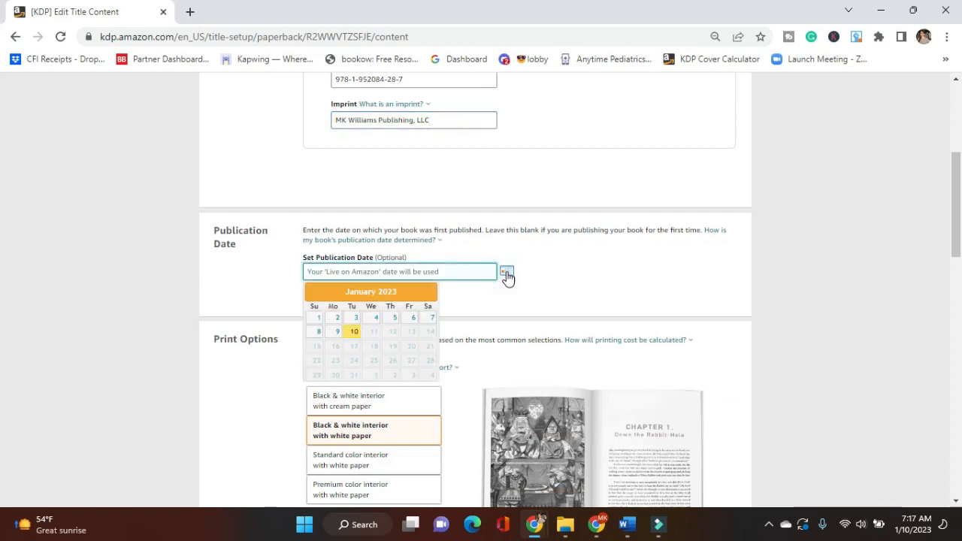
pyautogui.click(352, 334)
pyautogui.click(260, 294)
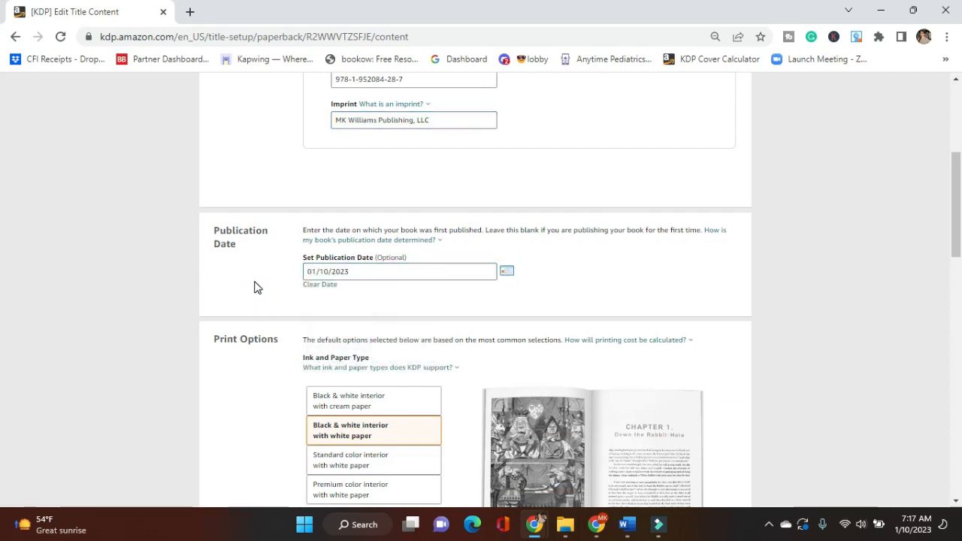
# Set the print options to premium color interior with white paper and an 8.5 x 11 in trim size
pyautogui.scroll(-2, 252, 284)
pyautogui.scroll(-1, 248, 301)
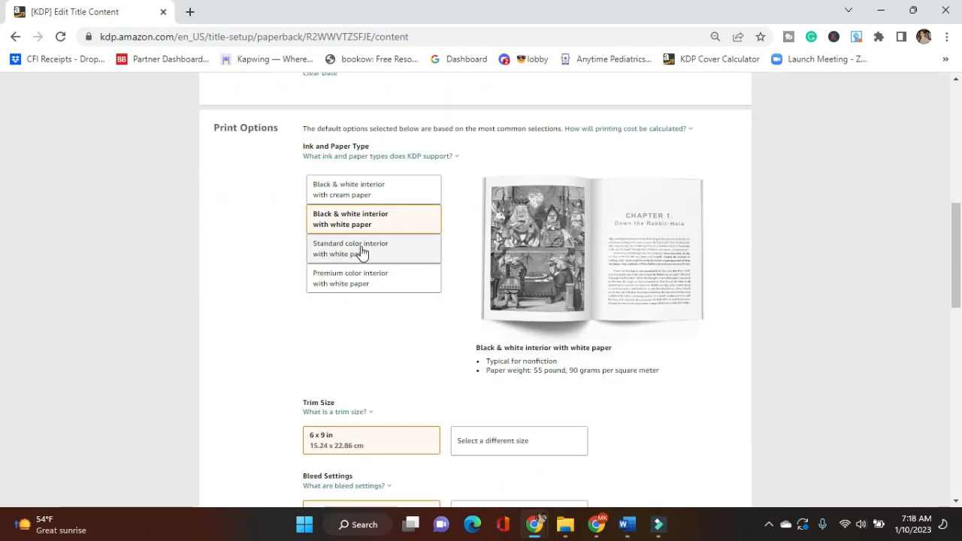
pyautogui.click(343, 282)
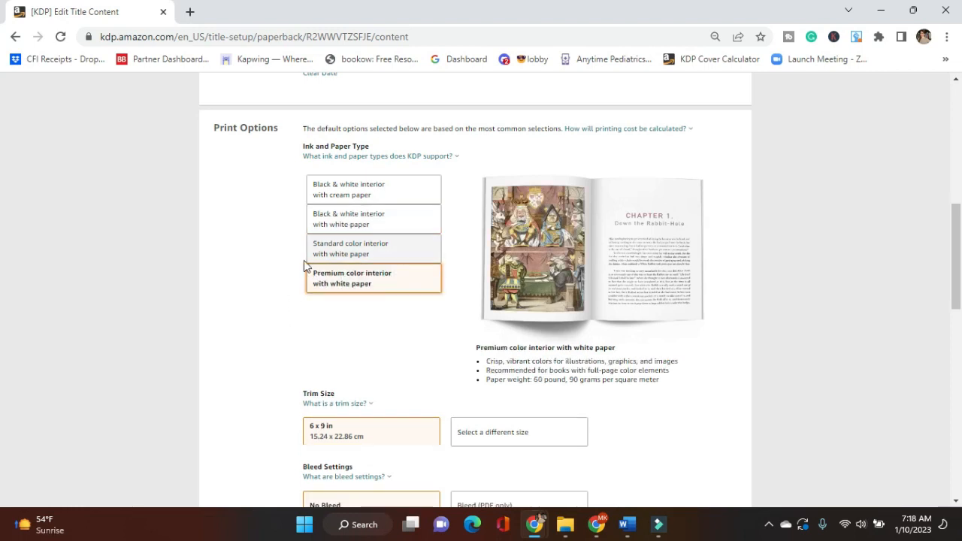
pyautogui.scroll(-1, 302, 310)
pyautogui.click(495, 364)
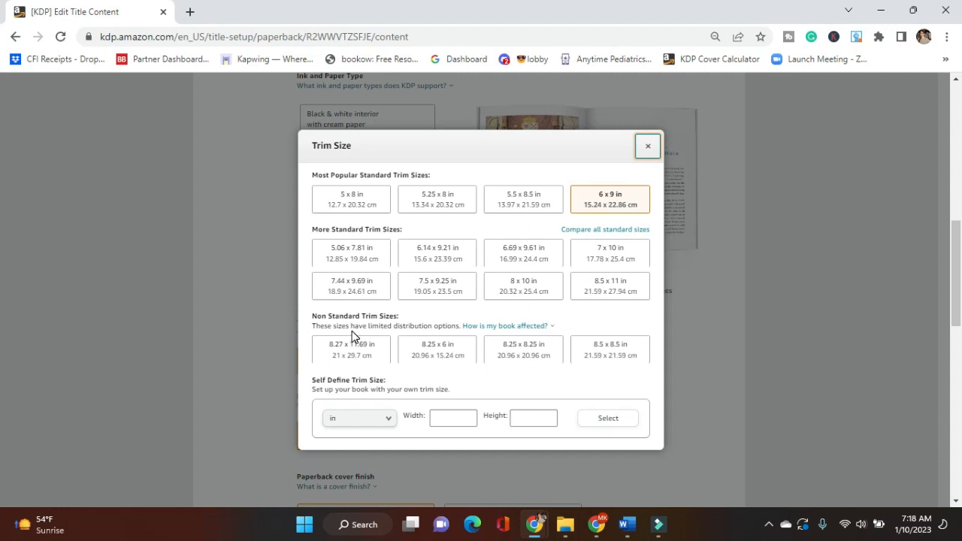
pyautogui.click(601, 293)
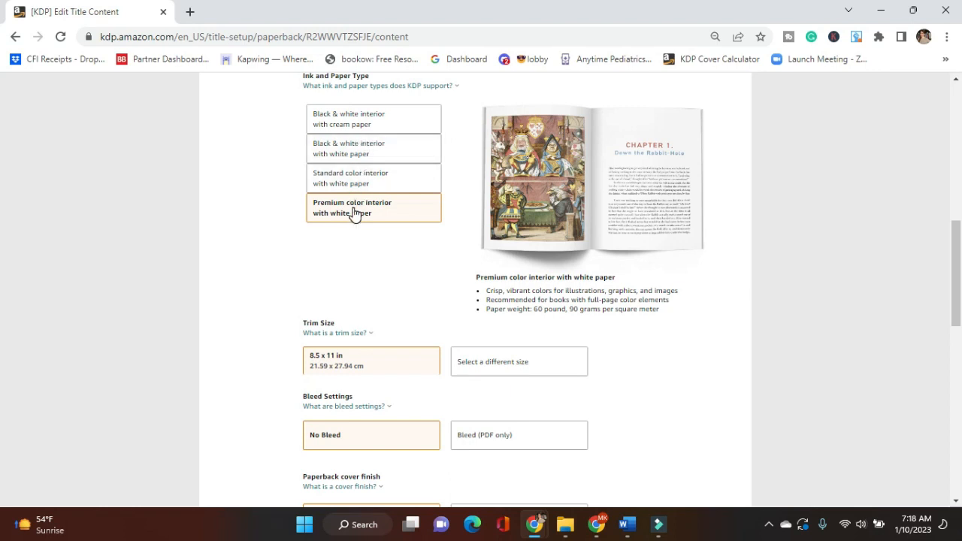
pyautogui.scroll(-1, 292, 241)
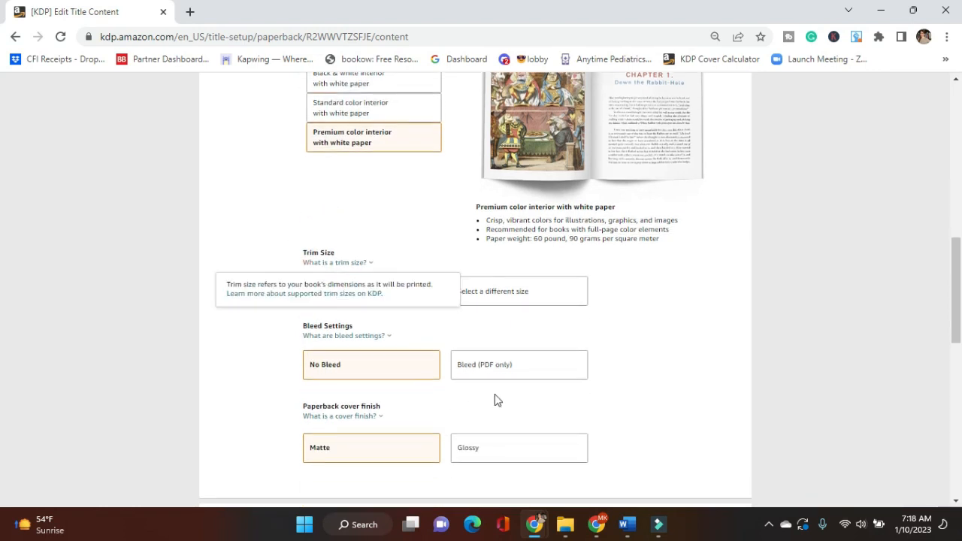
# Set the paperback's bleed setting to Bleed (PDF only) and its cover finish to Glossy
pyautogui.click(566, 526)
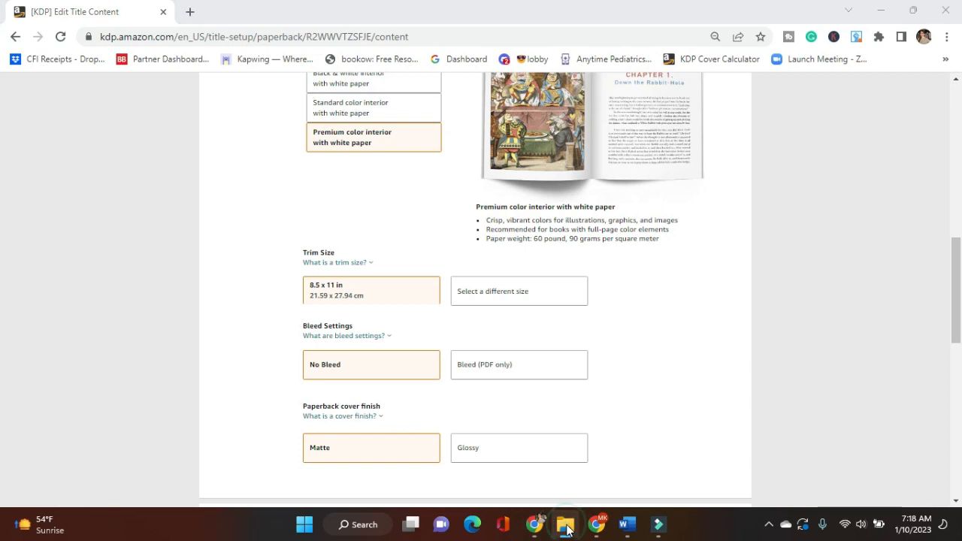
pyautogui.click(487, 366)
pyautogui.scroll(-2, 391, 383)
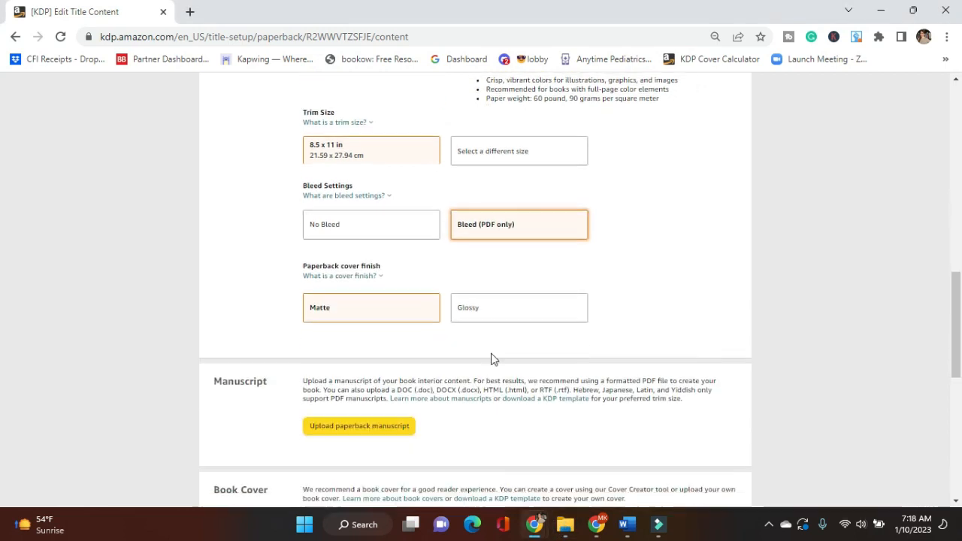
pyautogui.click(503, 315)
pyautogui.scroll(-1, 451, 339)
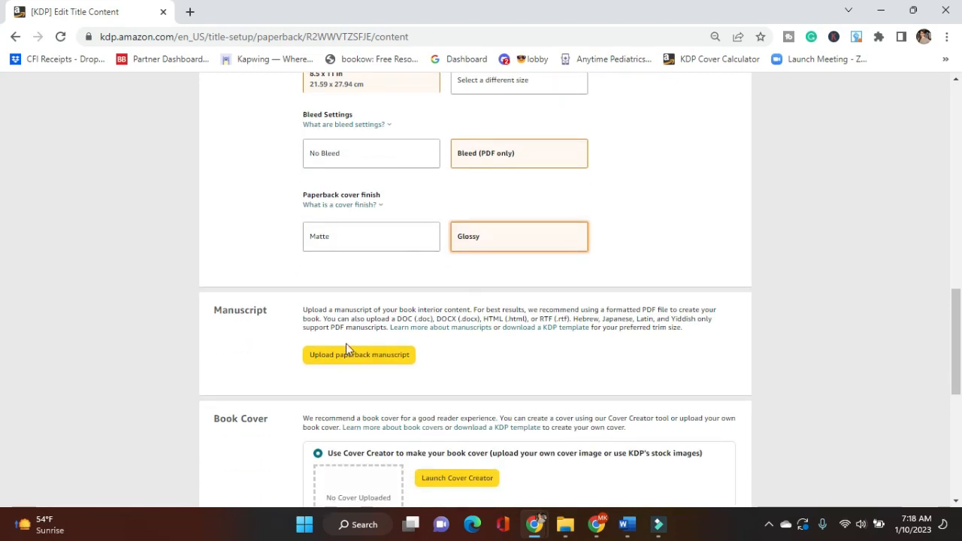
# Upload Author Your Ambition_8.5x11withbleed_346_v4.pdf from the AYA Workbook folder on the Lexar (D:) drive as the paperback manuscript
pyautogui.scroll(2, 360, 421)
pyautogui.click(376, 500)
pyautogui.scroll(-3, 64, 300)
pyautogui.click(79, 326)
pyautogui.doubleClick(210, 124)
pyautogui.doubleClick(218, 225)
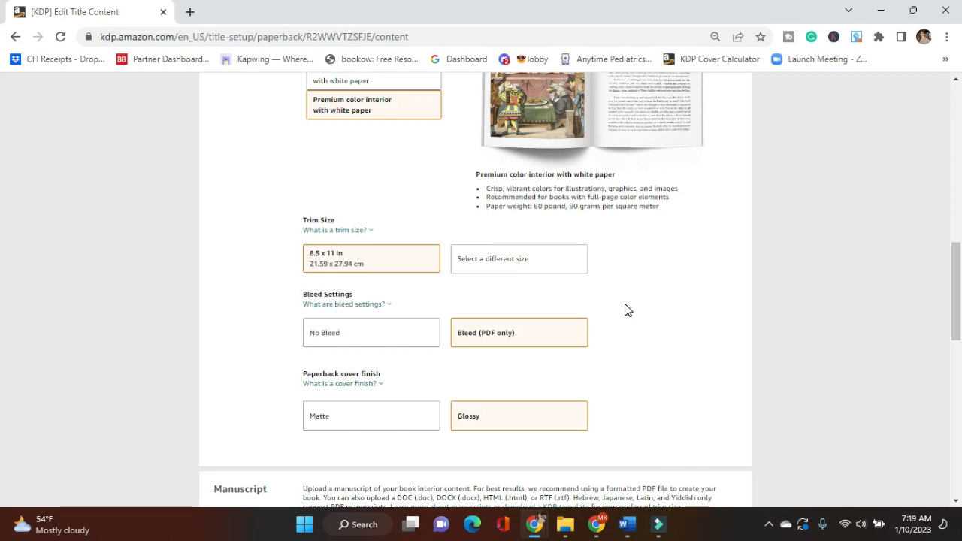
pyautogui.scroll(-3, 613, 302)
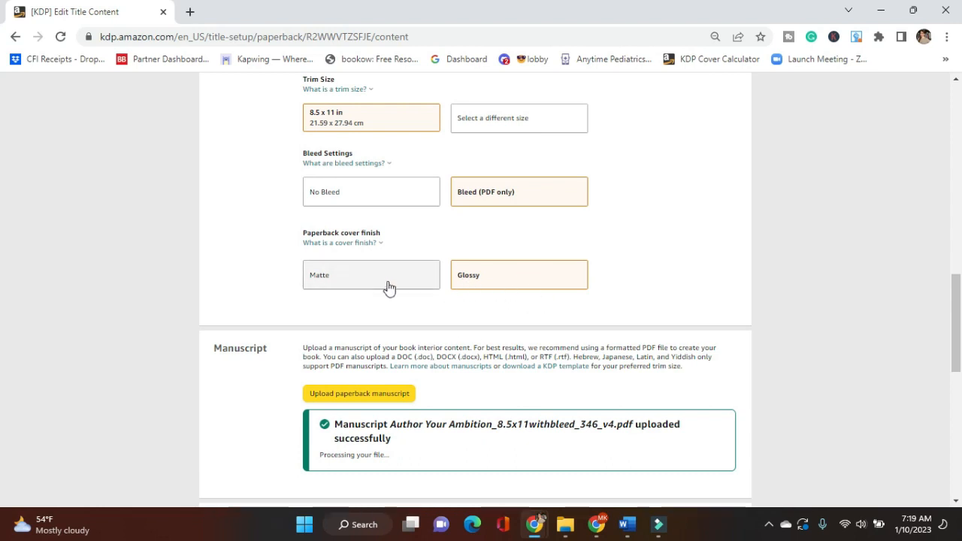
# Upload an existing print-ready PDF cover from the AYA Workbook's Creative folder and mark it as including a barcode
pyautogui.scroll(-3, 557, 308)
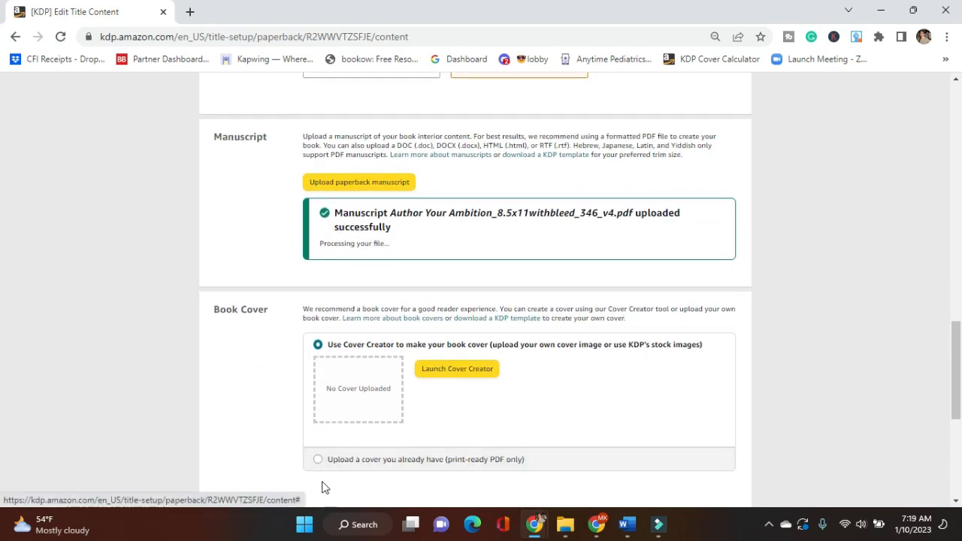
pyautogui.click(378, 462)
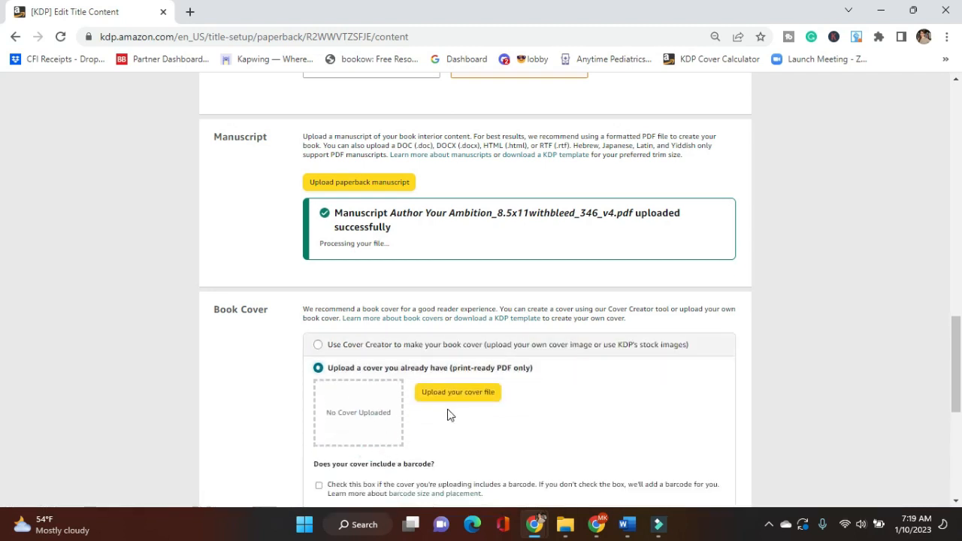
pyautogui.scroll(-2, 449, 415)
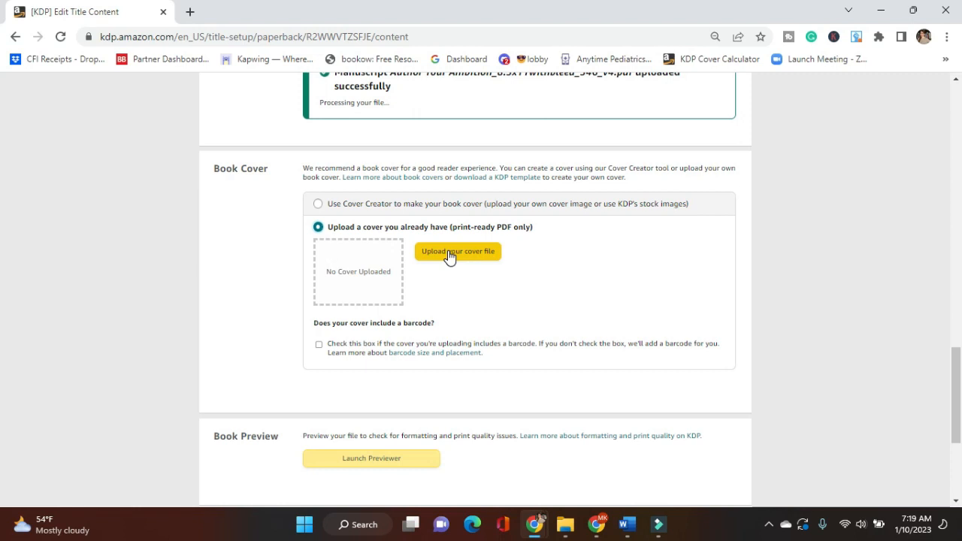
pyautogui.click(449, 252)
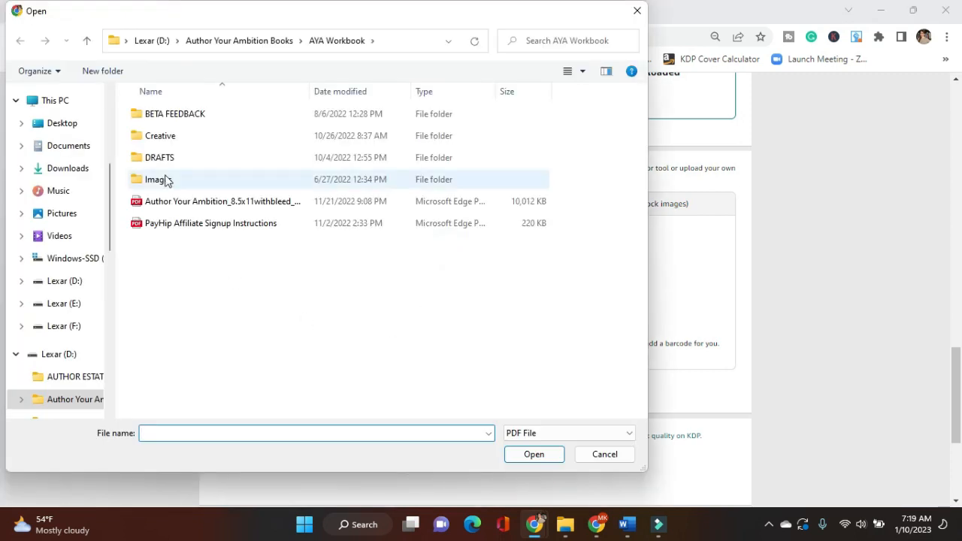
pyautogui.doubleClick(168, 136)
pyautogui.scroll(-2, 172, 136)
pyautogui.click(223, 323)
pyautogui.click(533, 454)
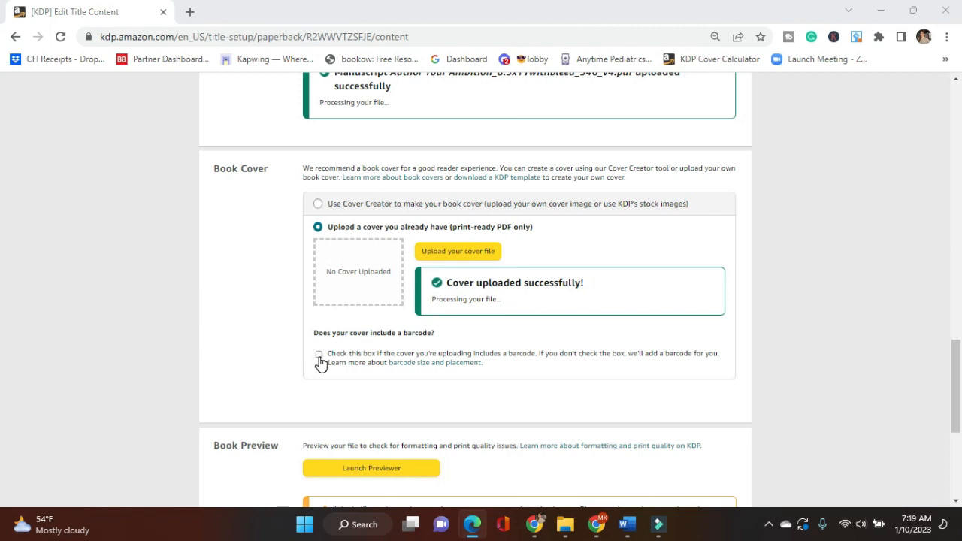
pyautogui.click(319, 360)
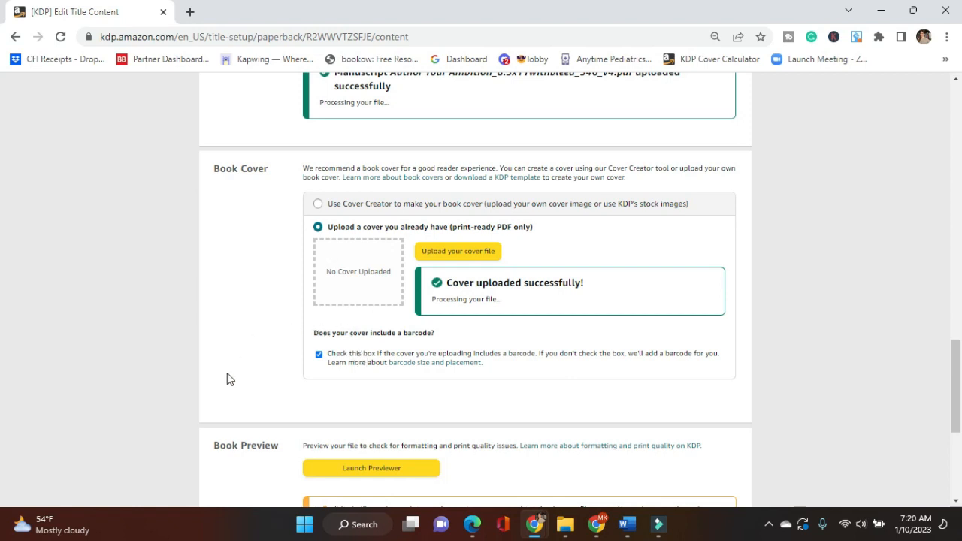
# Preview the paperback proof from the cover through the interior pages and approve it
pyautogui.scroll(-5, 360, 370)
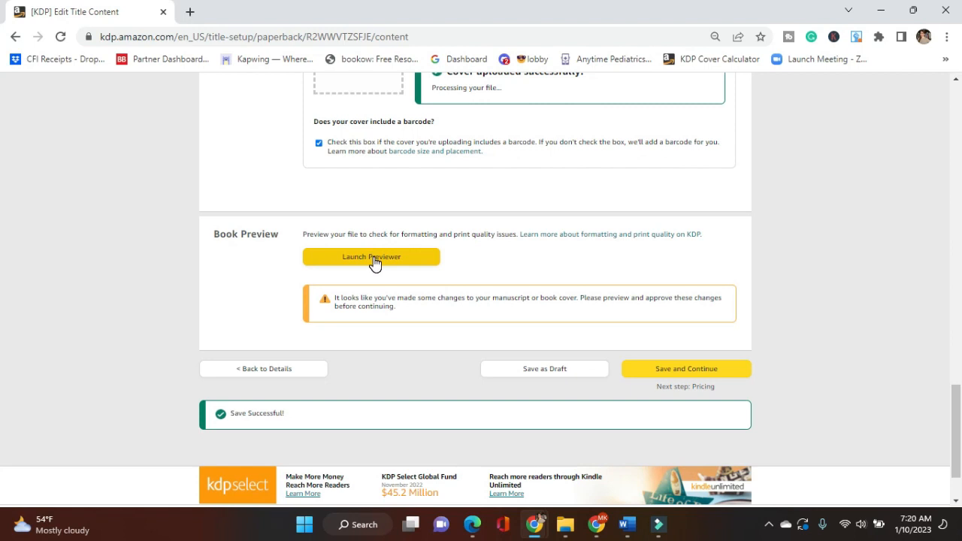
pyautogui.click(374, 259)
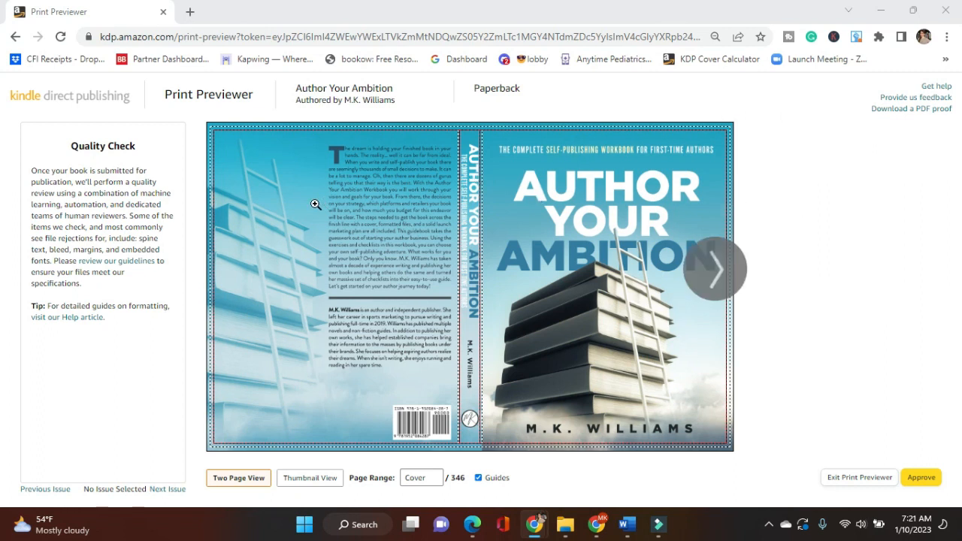
pyautogui.click(716, 270)
pyautogui.click(716, 270)
pyautogui.click(717, 272)
pyautogui.click(717, 271)
pyautogui.click(716, 271)
pyautogui.click(716, 272)
pyautogui.click(716, 272)
pyautogui.click(715, 272)
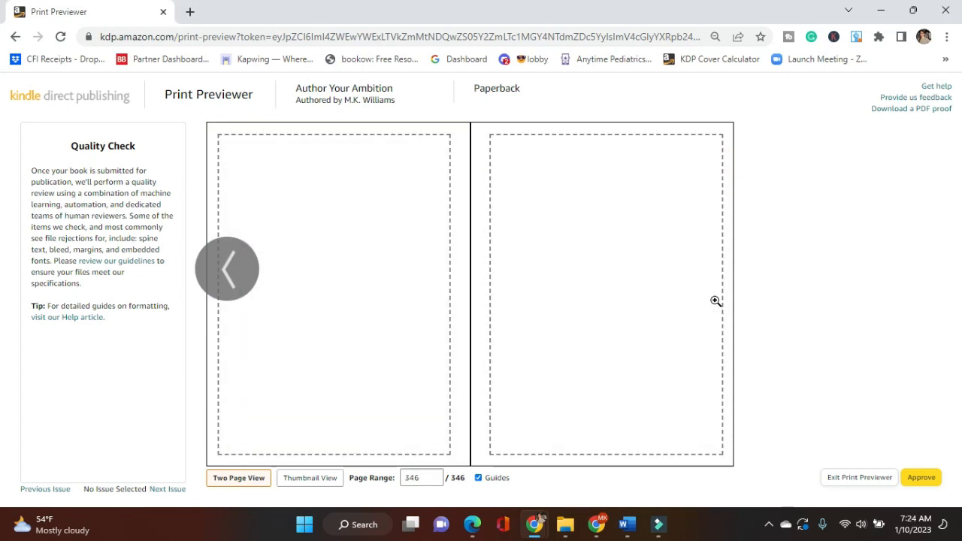
pyautogui.click(926, 481)
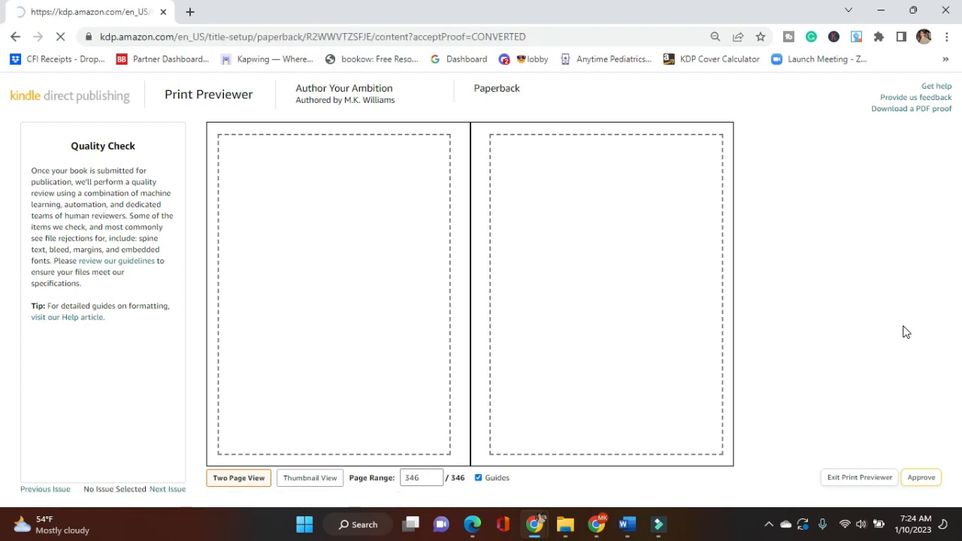
# Save the paperback content and continue to rights and pricing
pyautogui.scroll(-2, 884, 319)
pyautogui.scroll(-10, 884, 320)
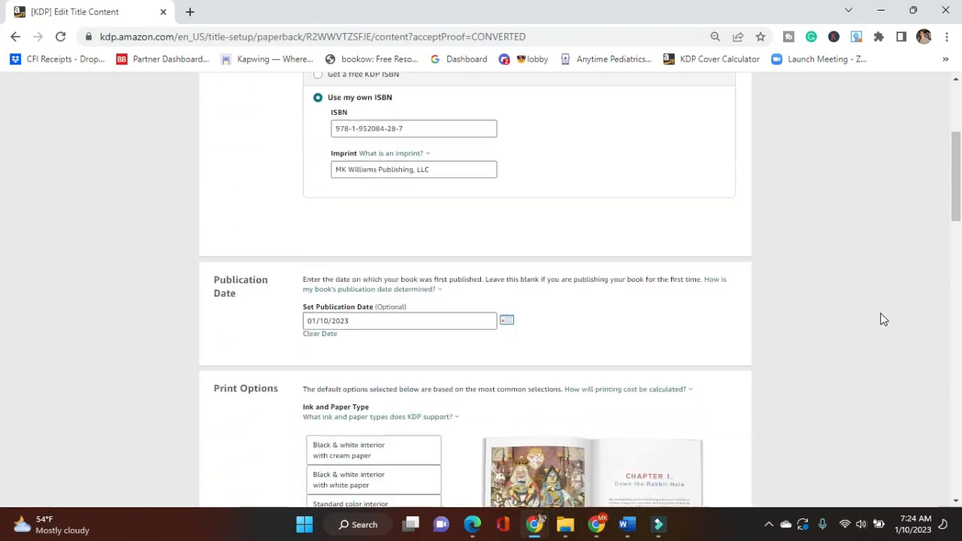
pyautogui.scroll(-7, 884, 319)
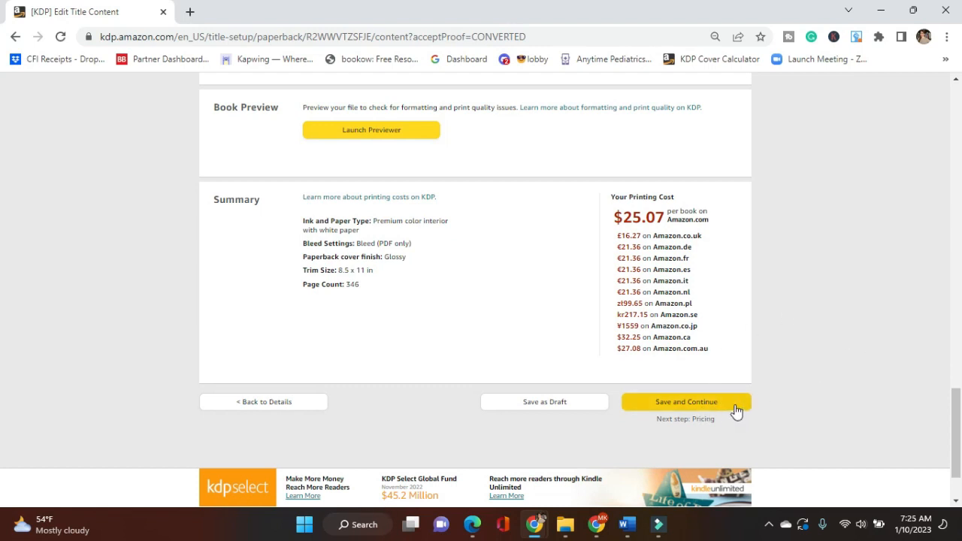
pyautogui.click(691, 406)
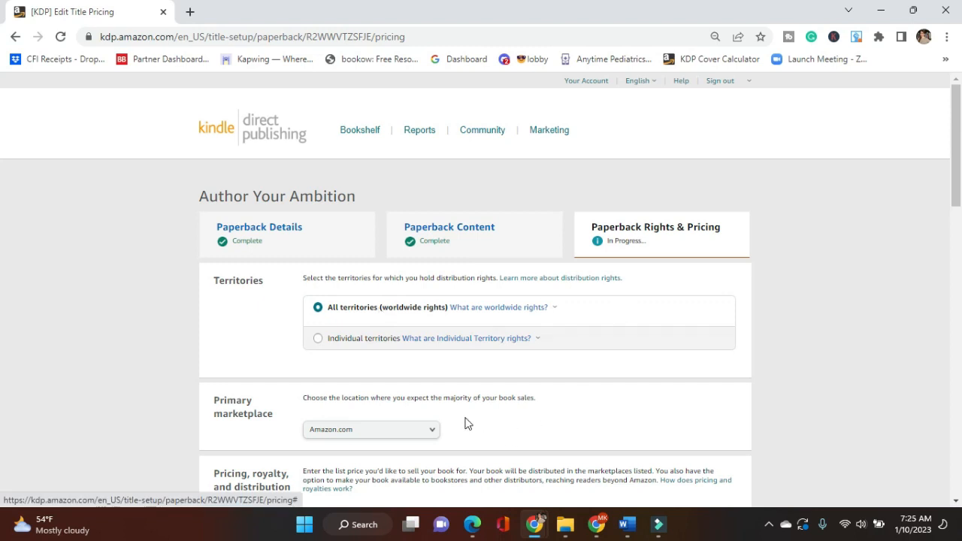
# Set the paperback's Amazon.com list price to 44.75 USD, keeping worldwide rights and Amazon.com as primary marketplace
pyautogui.scroll(-1, 489, 394)
pyautogui.scroll(-2, 575, 309)
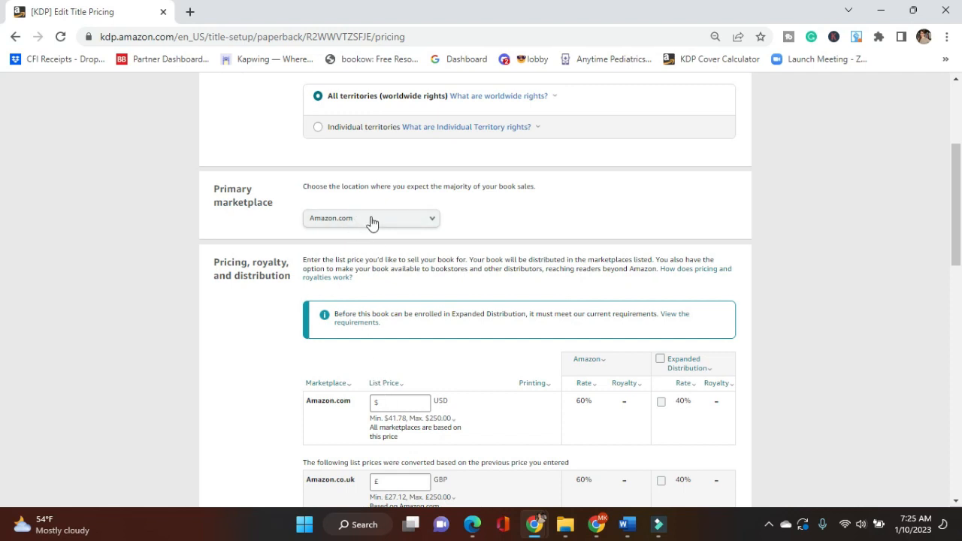
pyautogui.scroll(2, 369, 221)
pyautogui.scroll(-3, 379, 354)
pyautogui.click(394, 336)
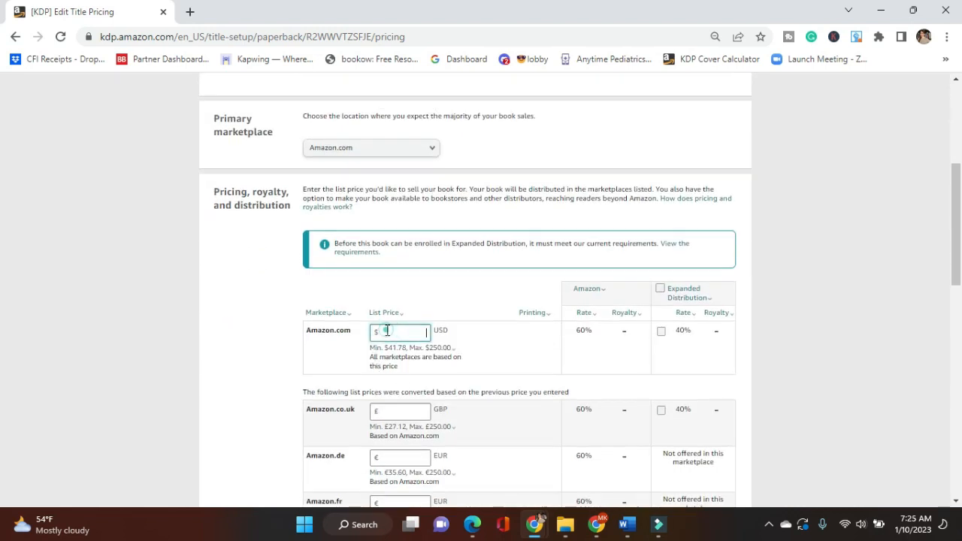
pyautogui.write('44.75')
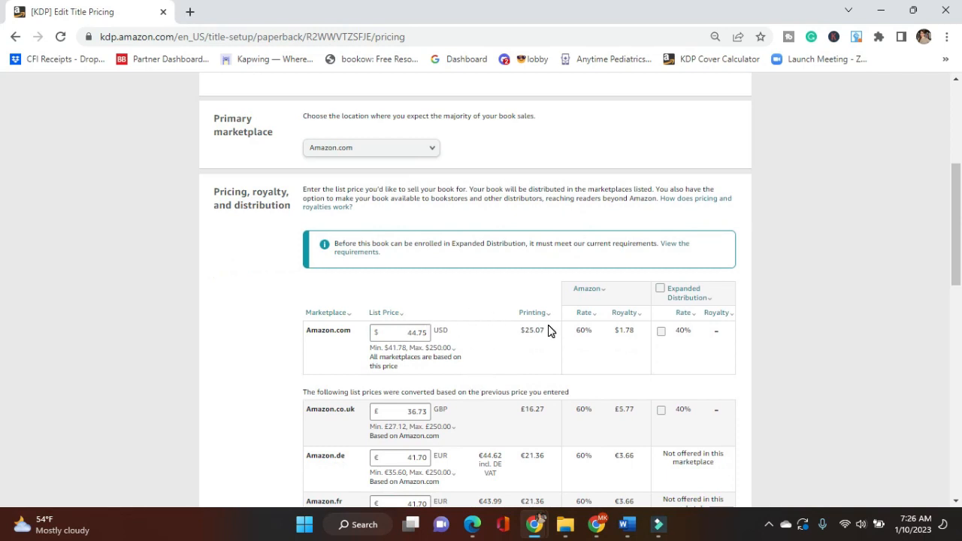
# Review the royalties and converted marketplace prices, then publish the paperback book
pyautogui.moveTo(614, 333); pyautogui.dragTo(634, 339)
pyautogui.click(634, 340)
pyautogui.click(474, 327)
pyautogui.scroll(-2, 474, 327)
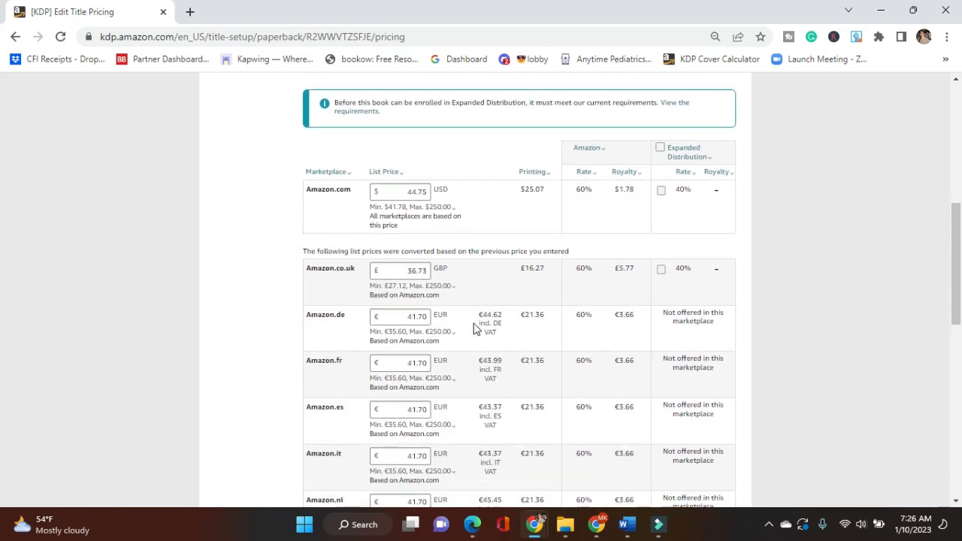
pyautogui.doubleClick(417, 192)
pyautogui.scroll(-8, 474, 213)
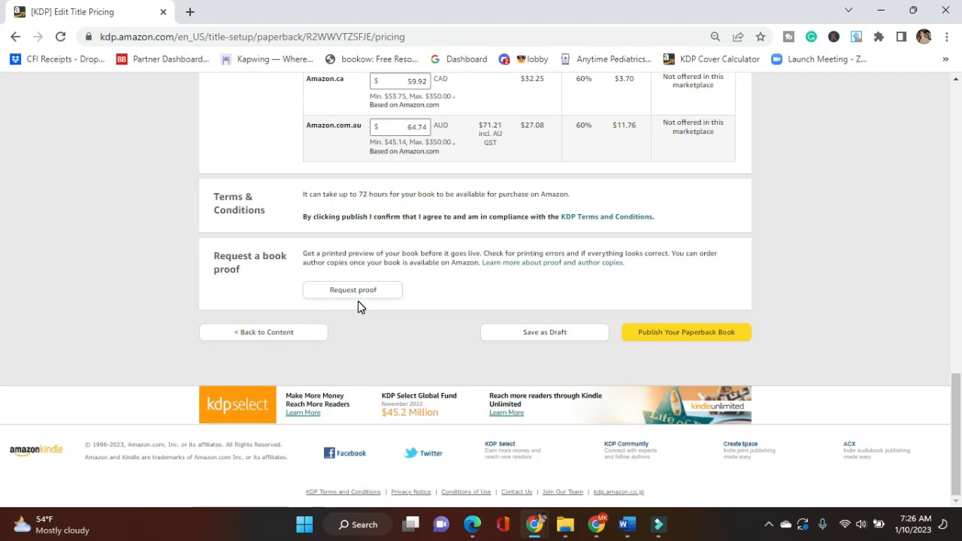
pyautogui.click(675, 333)
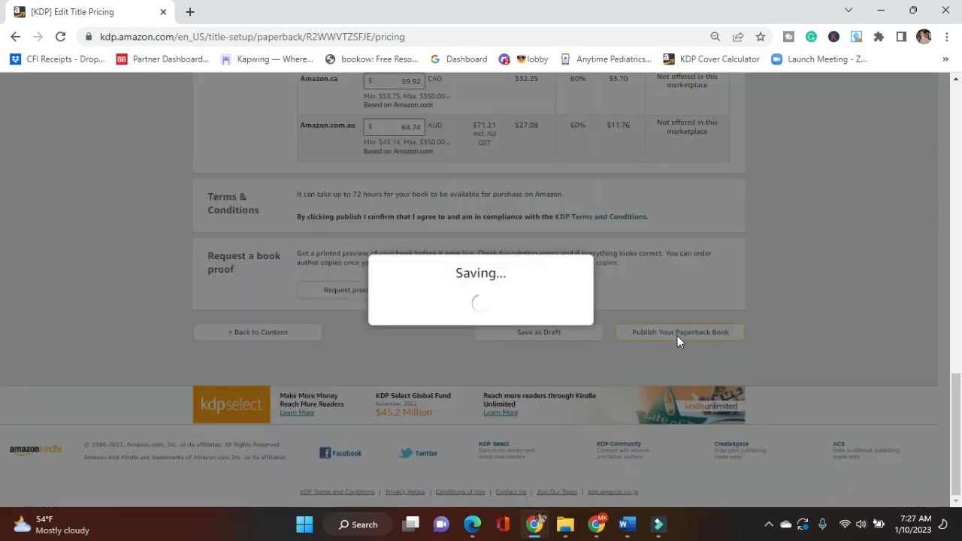